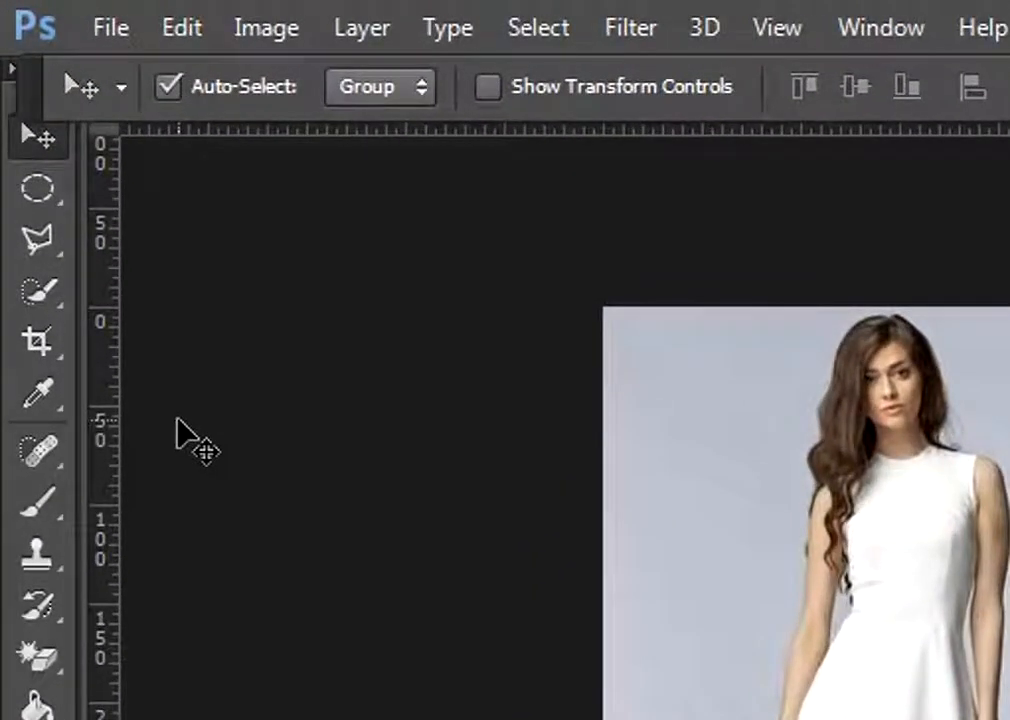
Select the white dress on the Background layer with the Quick Selection tool
click(41, 292)
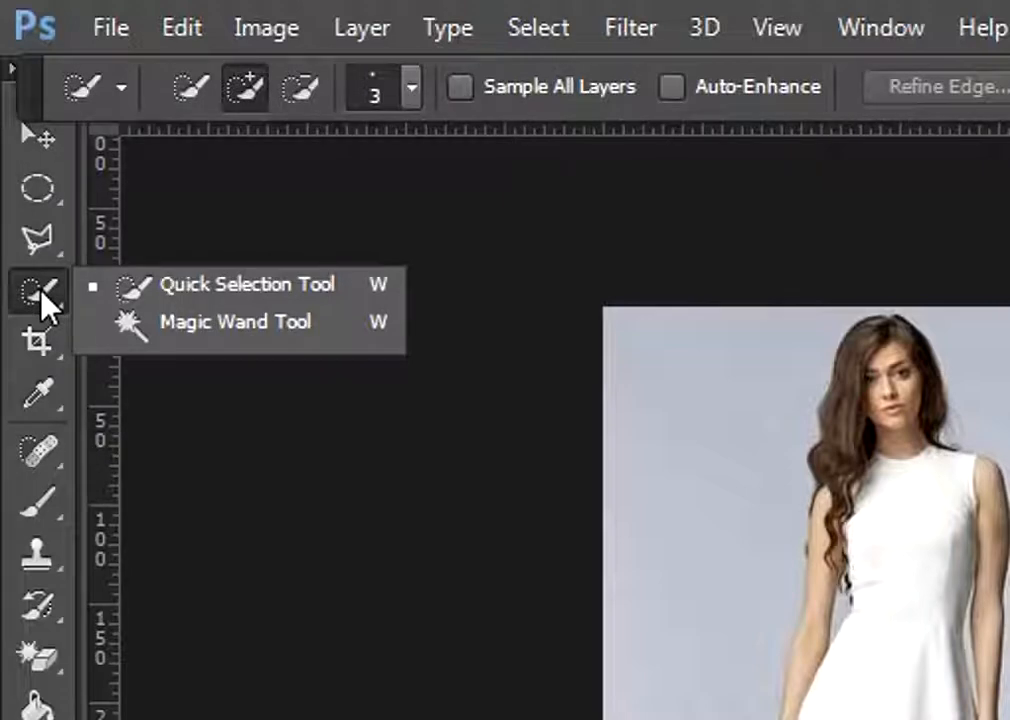
click(198, 300)
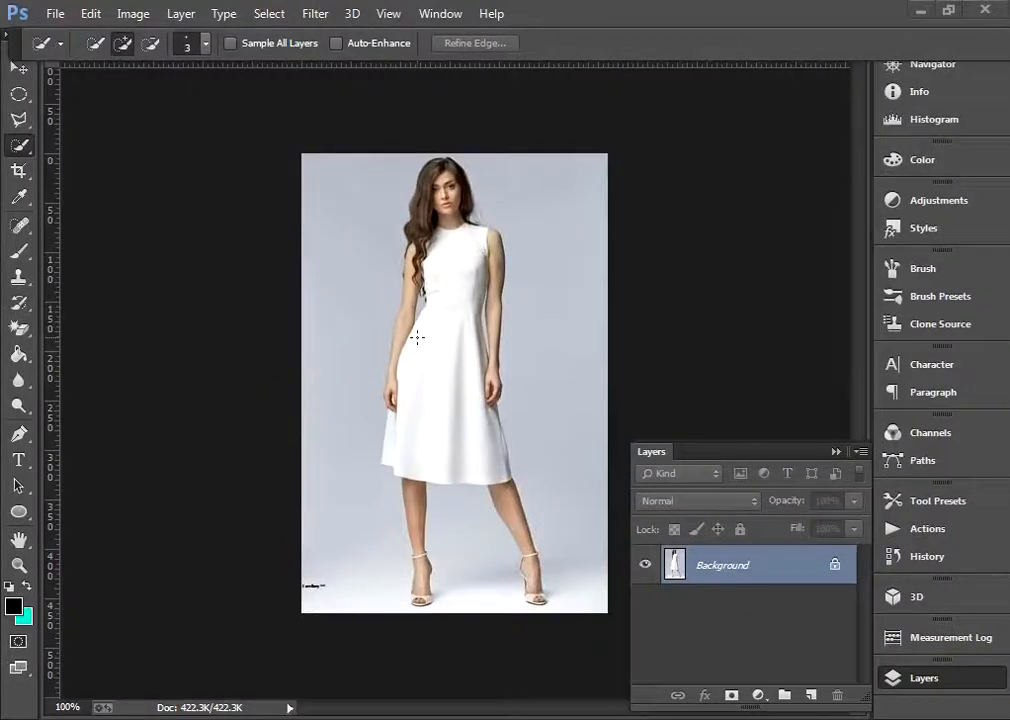
mouse_move(453, 356)
mouse_down()
mouse_move(451, 292)
mouse_move(451, 420)
mouse_up()
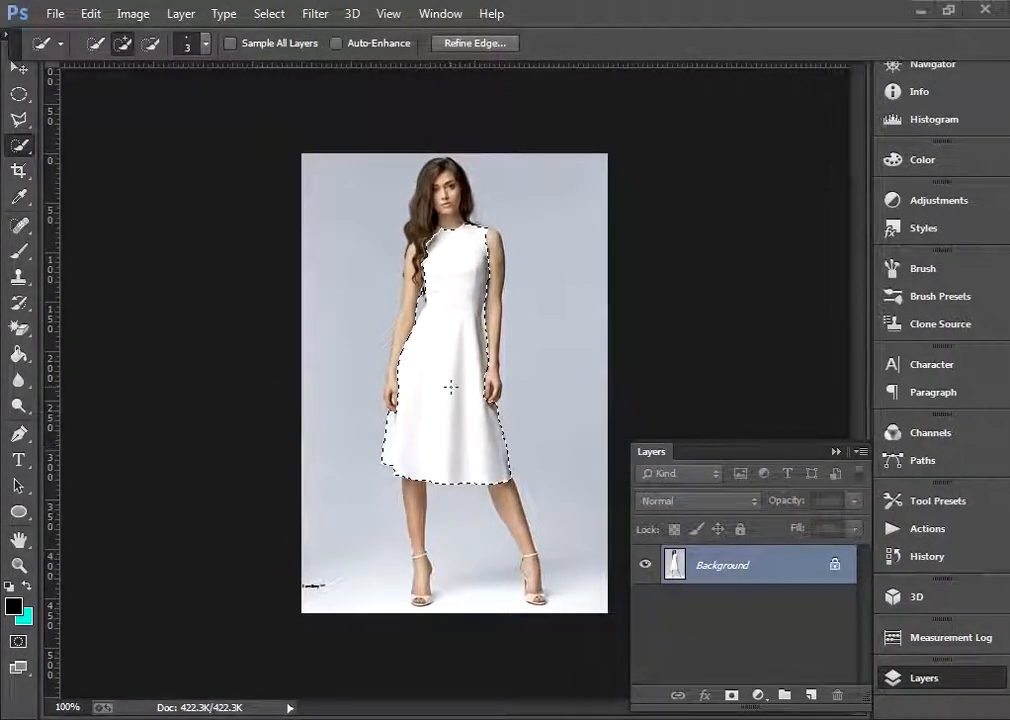
Subtract the stray areas around the hands and along the arm from the dress selection
scroll(451, 387, up, 1)
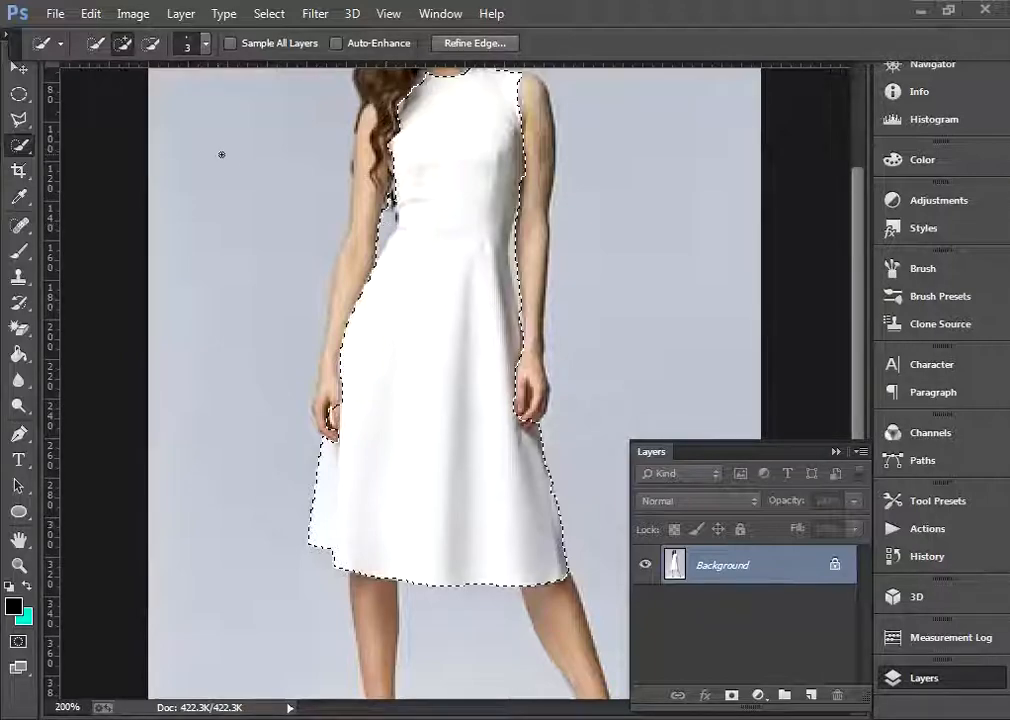
click(151, 43)
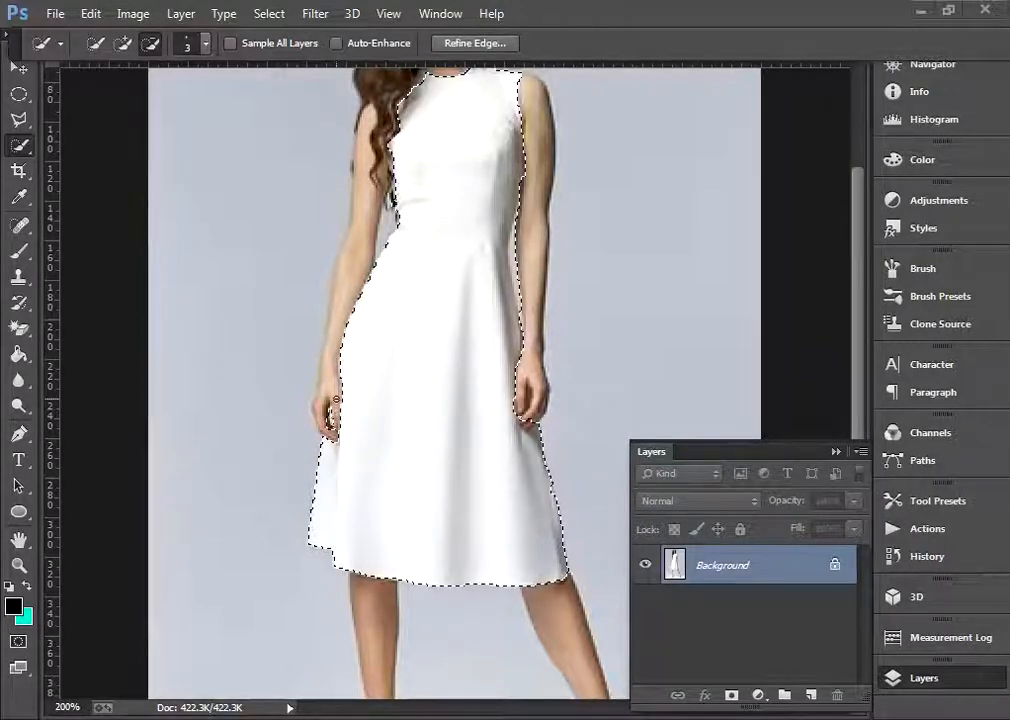
alt+click(526, 421)
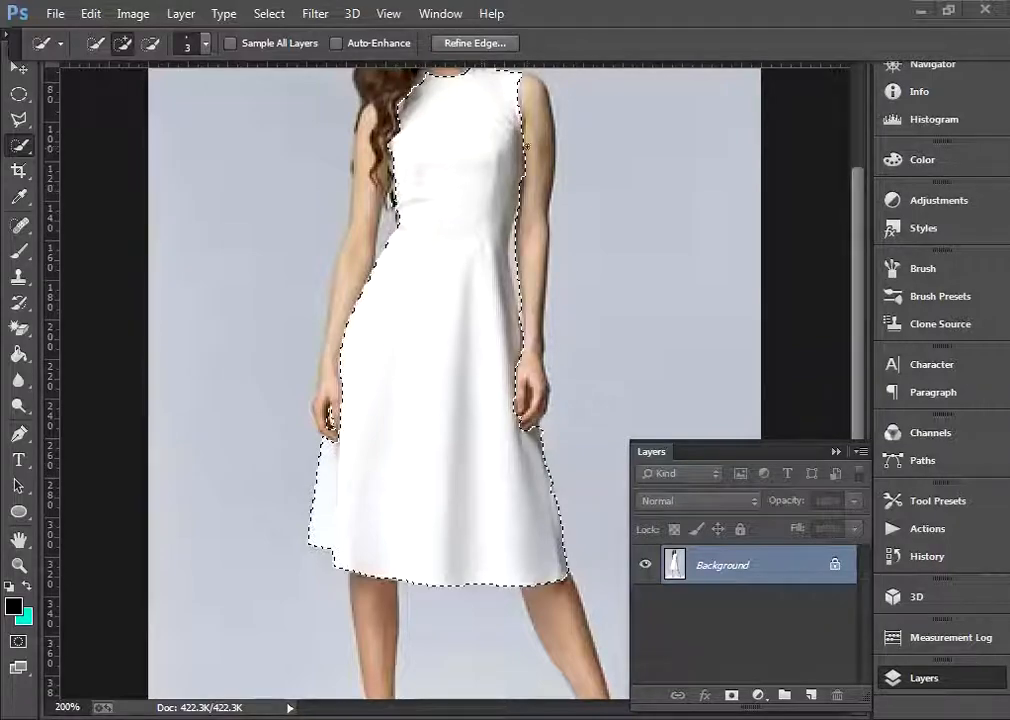
key(alt)
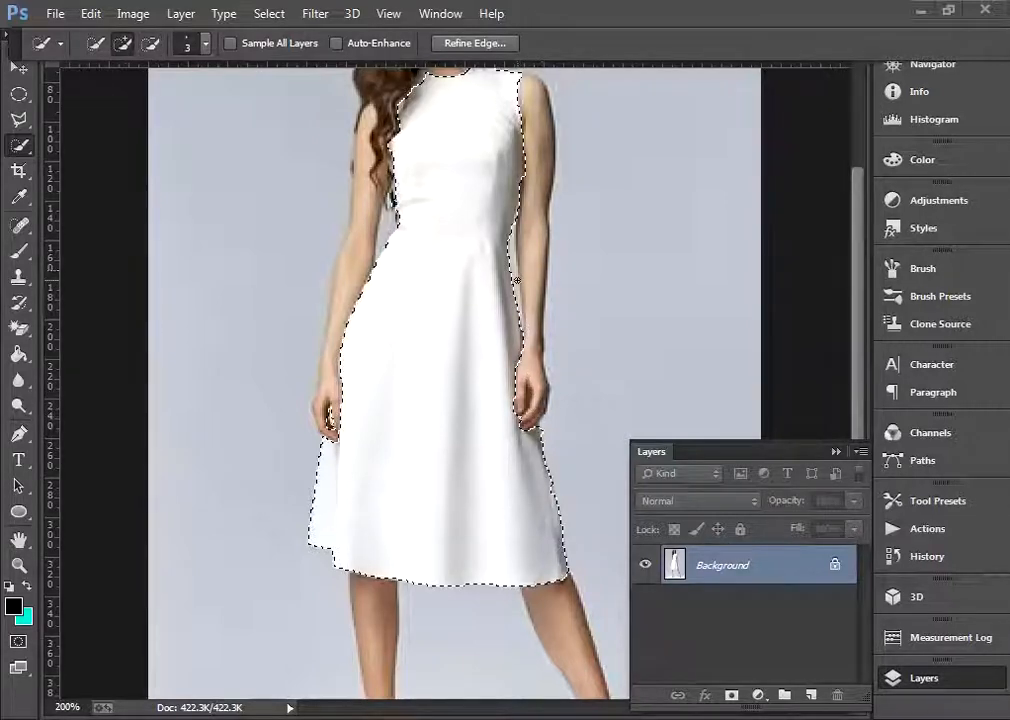
key(alt)
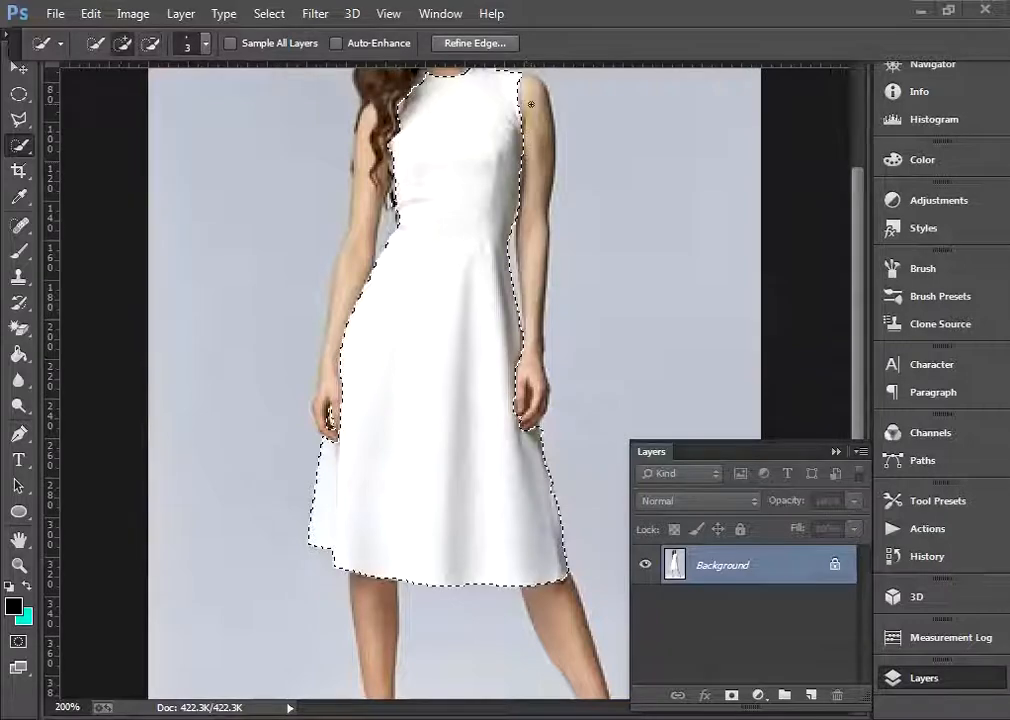
drag(859, 296, 858, 226)
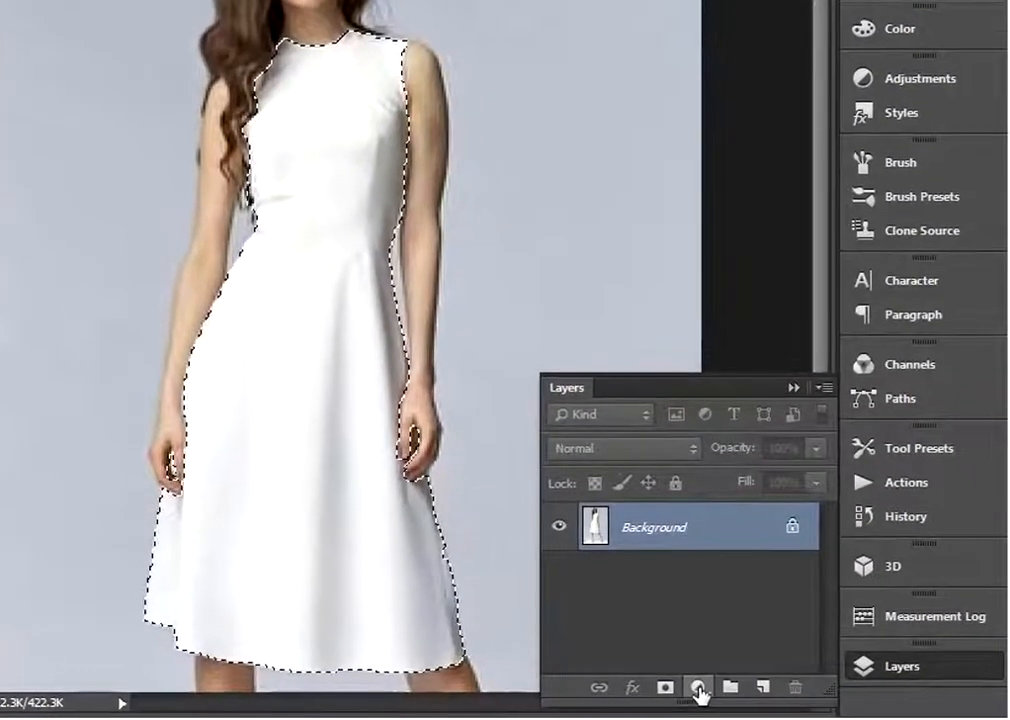
Add a Solid Color fill layer in dark red #990000 over the selected dress
click(698, 690)
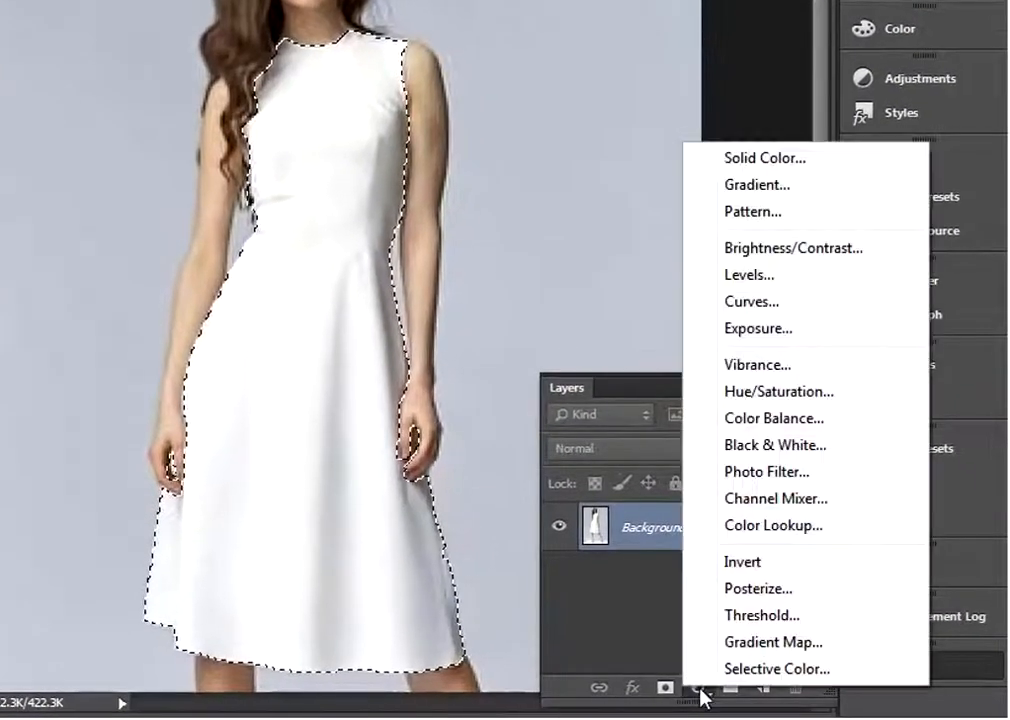
click(790, 158)
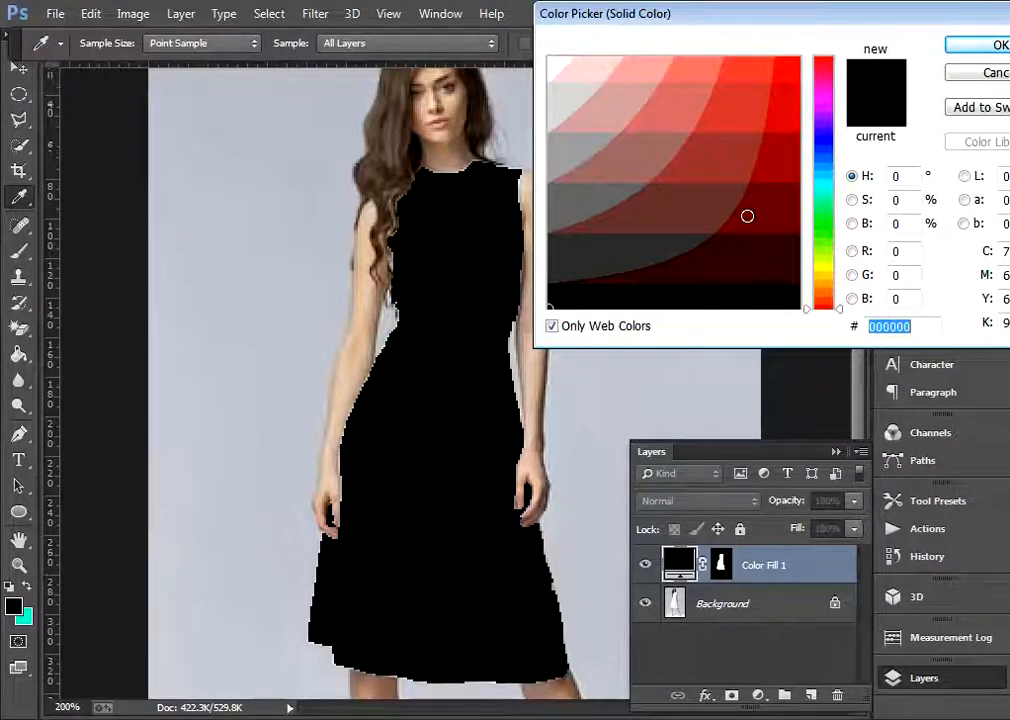
drag(784, 131, 825, 120)
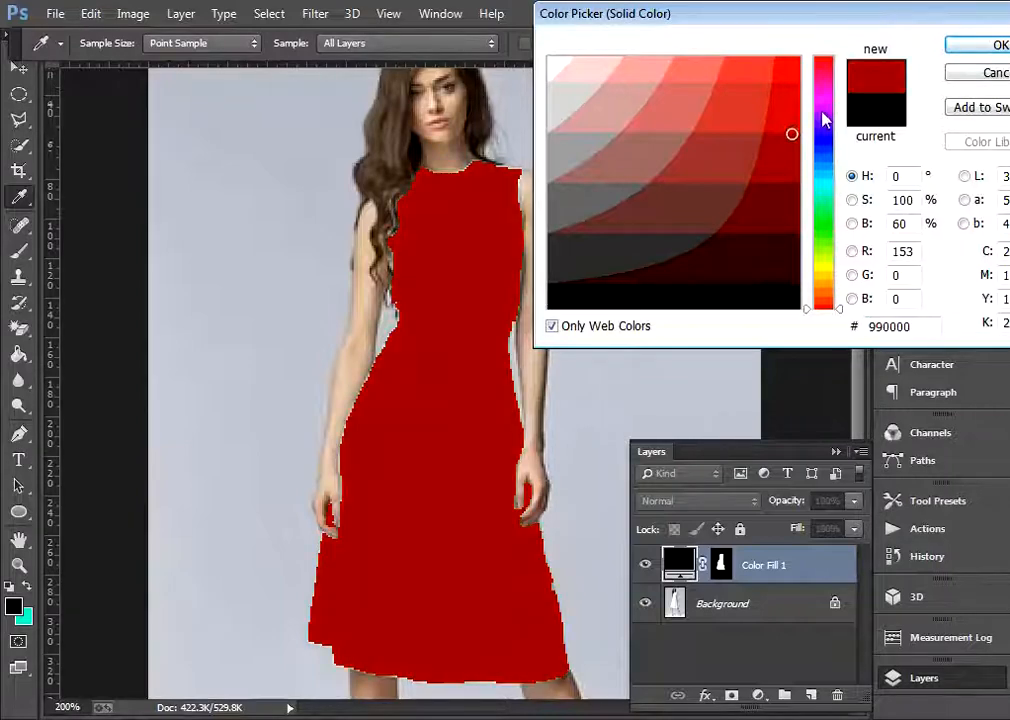
click(985, 47)
key(w)
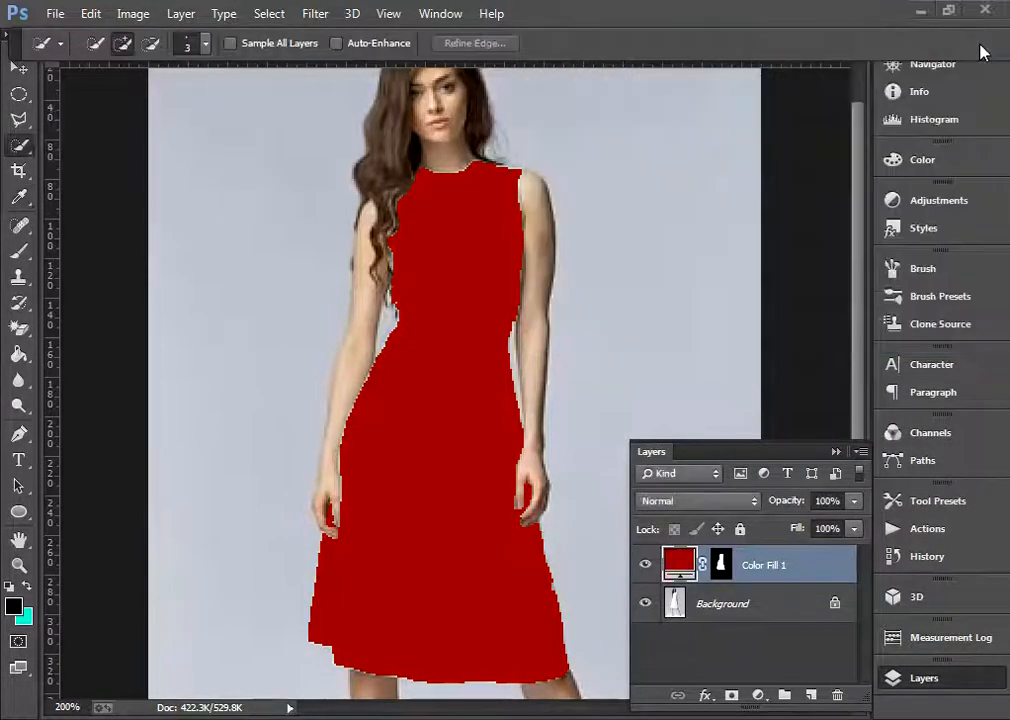
Set the red fill layer's blend mode to Multiply
scroll(700, 400, down, 1)
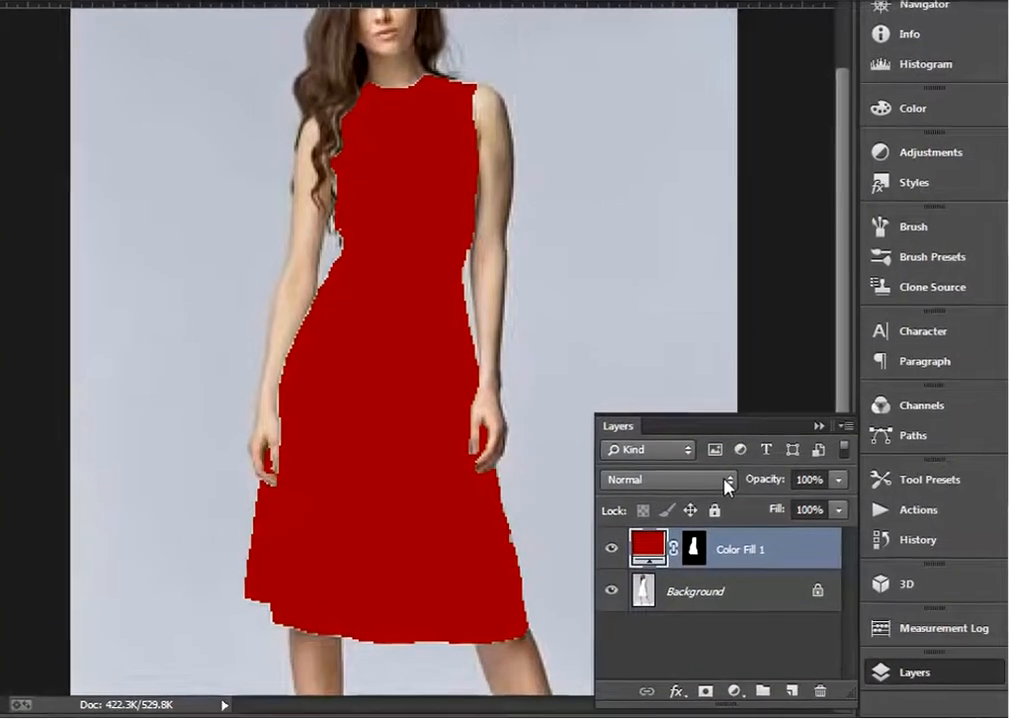
click(728, 482)
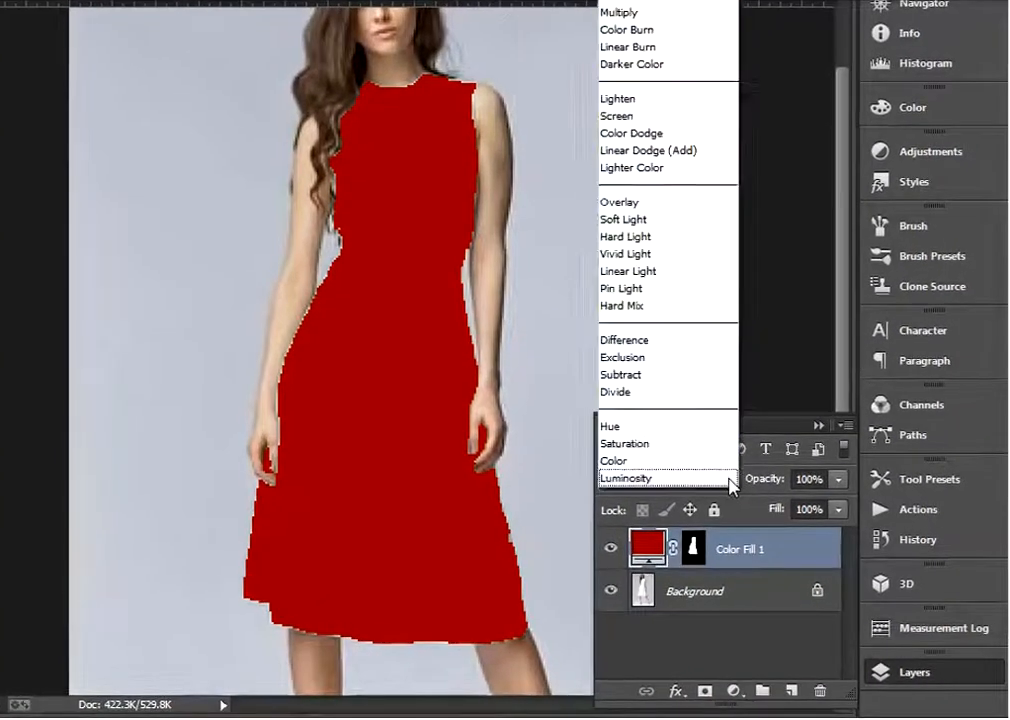
click(642, 20)
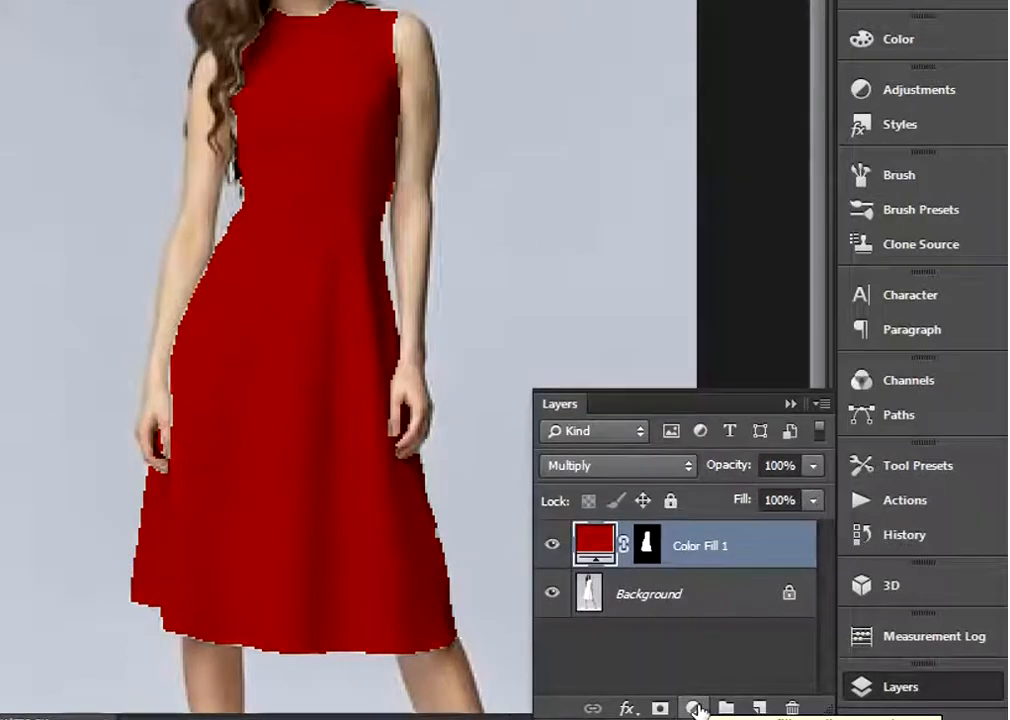
Add a Curves adjustment layer above the red fill and move its settings clear of the dress
click(695, 708)
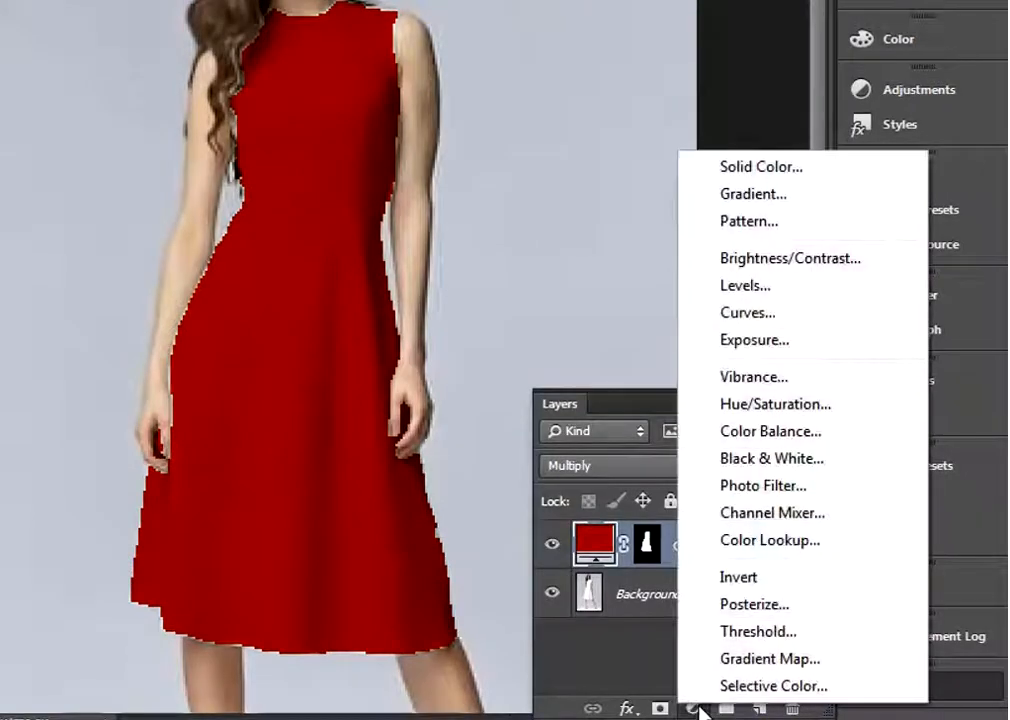
click(781, 324)
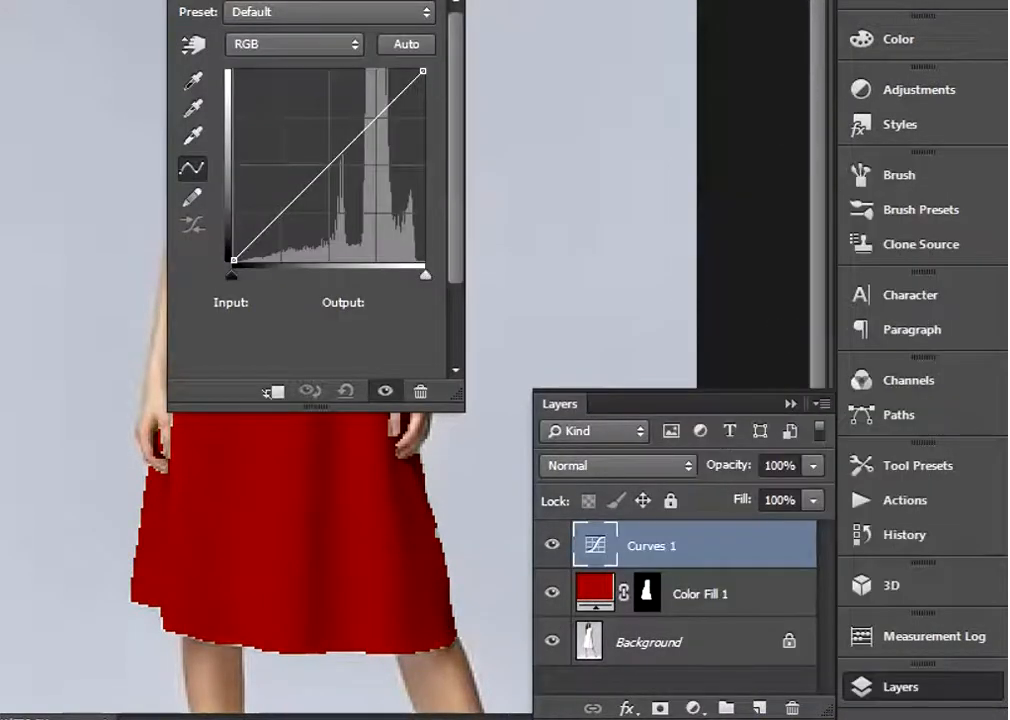
drag(320, 2, 688, 0)
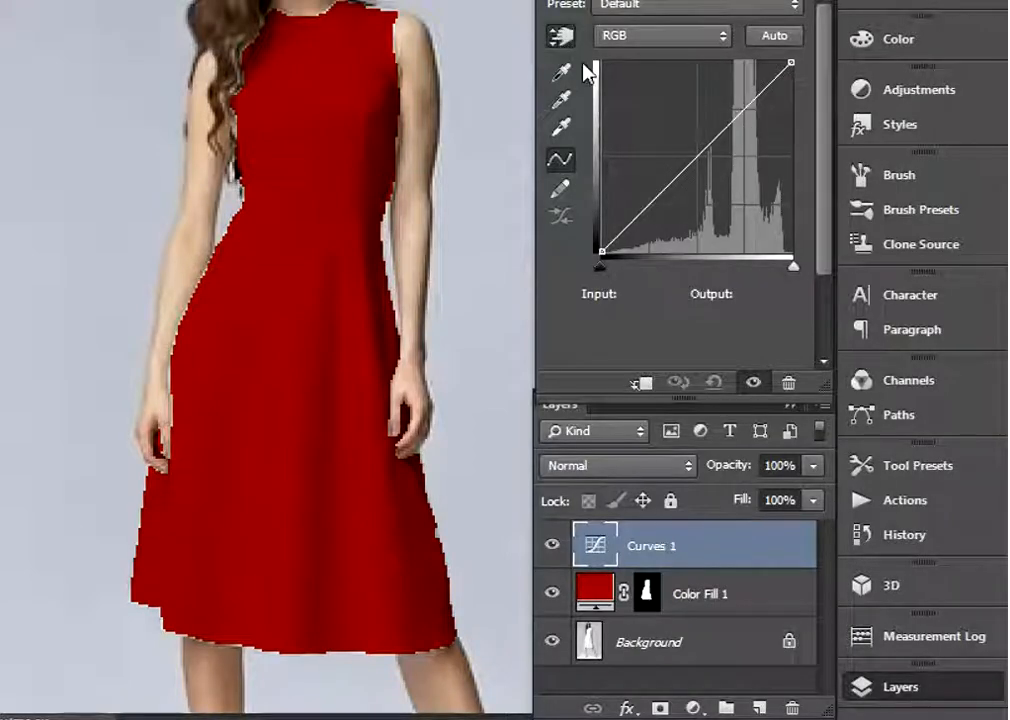
Shape the RGB curve into a steep S with a lowered shadow point and a highlight point at about input 190, output 229
drag(674, 178, 680, 194)
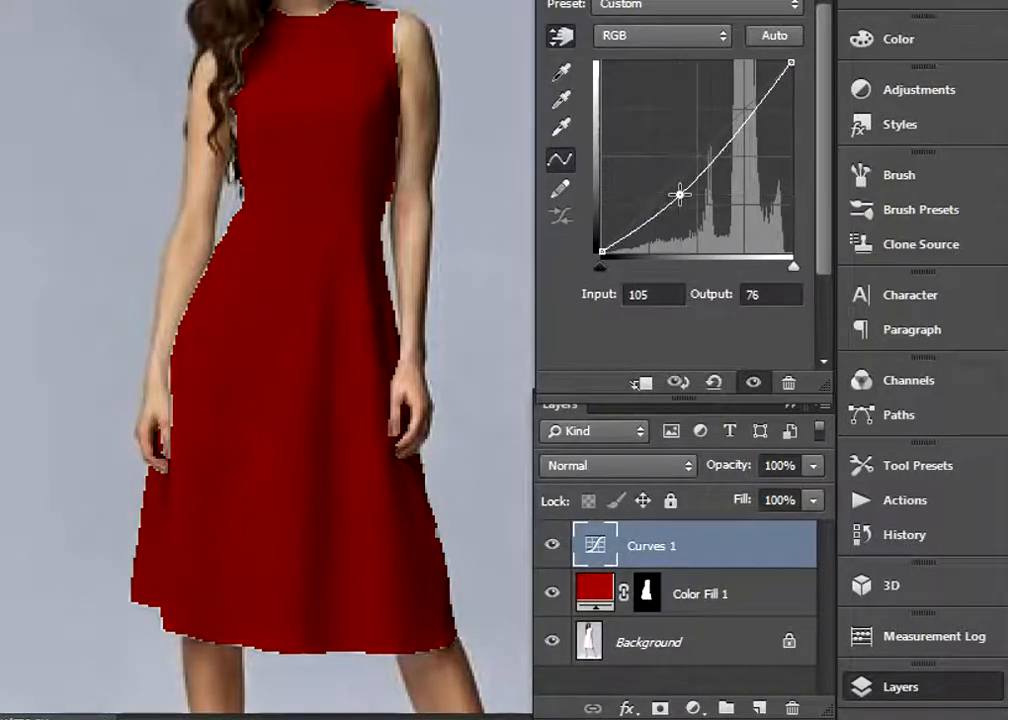
click(741, 123)
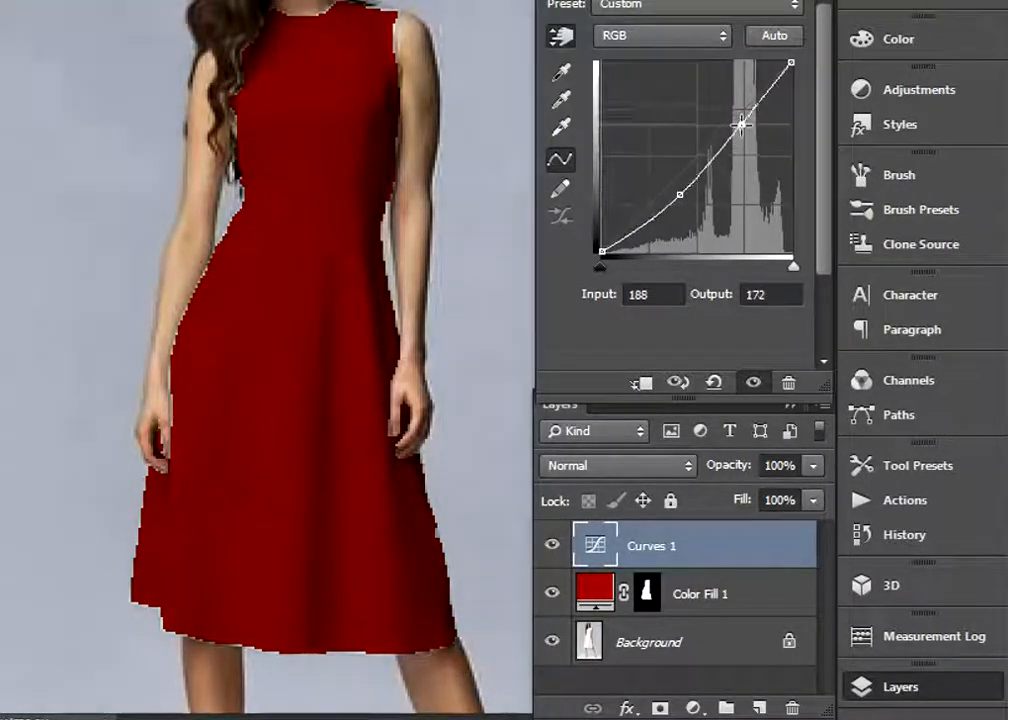
drag(741, 123, 740, 94)
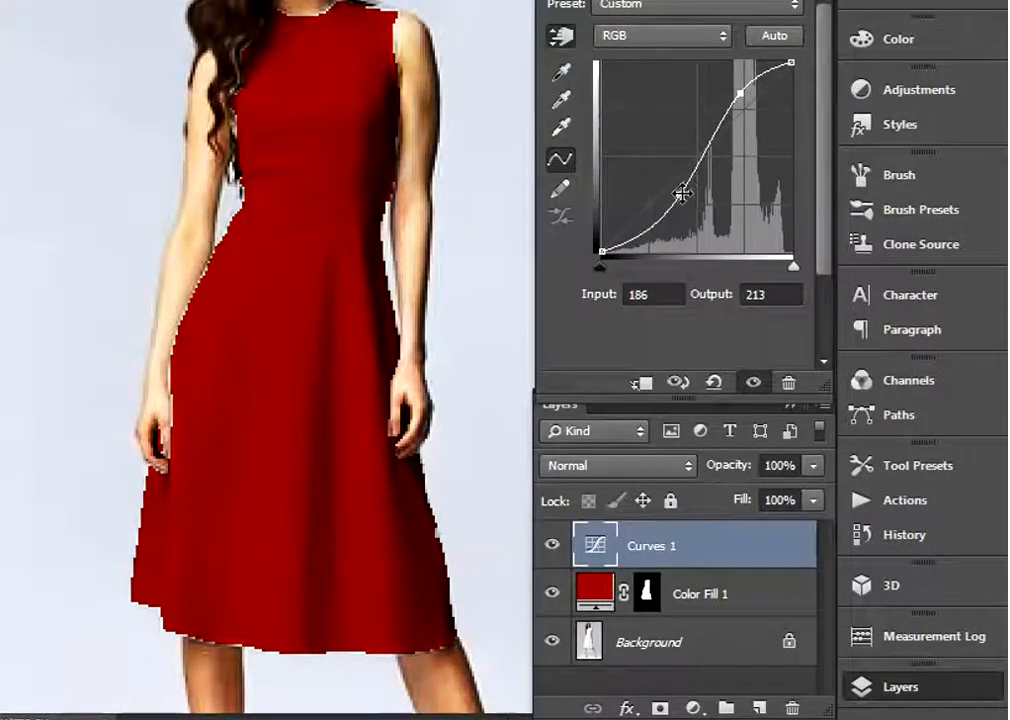
drag(680, 195, 687, 213)
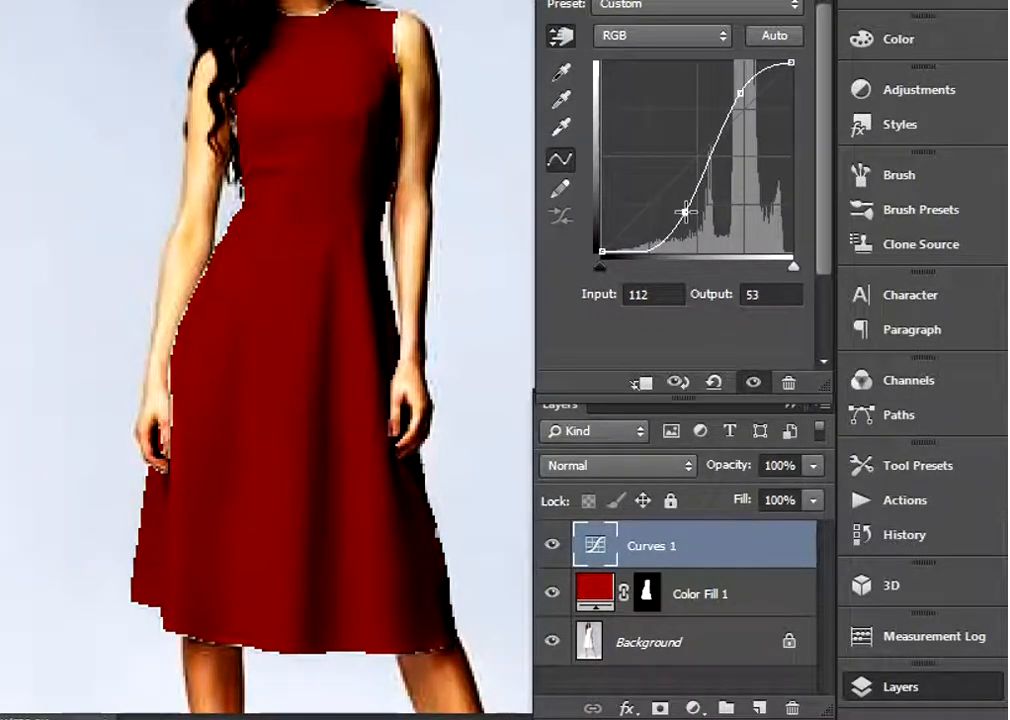
click(740, 95)
drag(740, 95, 740, 87)
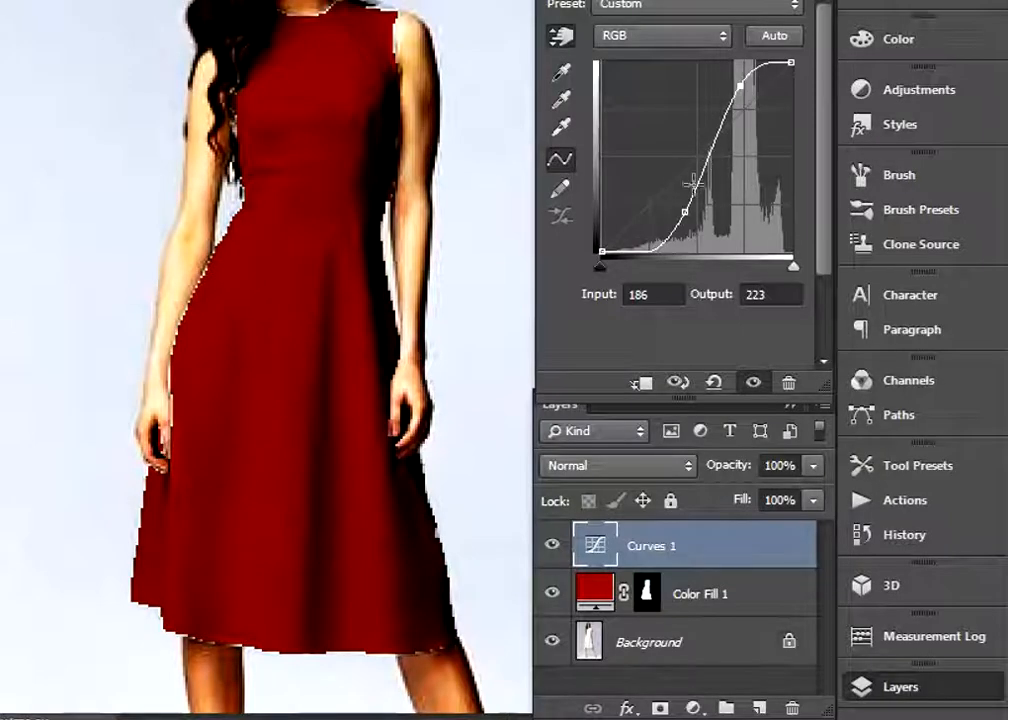
mouse_move(684, 218)
mouse_down()
mouse_move(690, 228)
mouse_move(689, 216)
mouse_up()
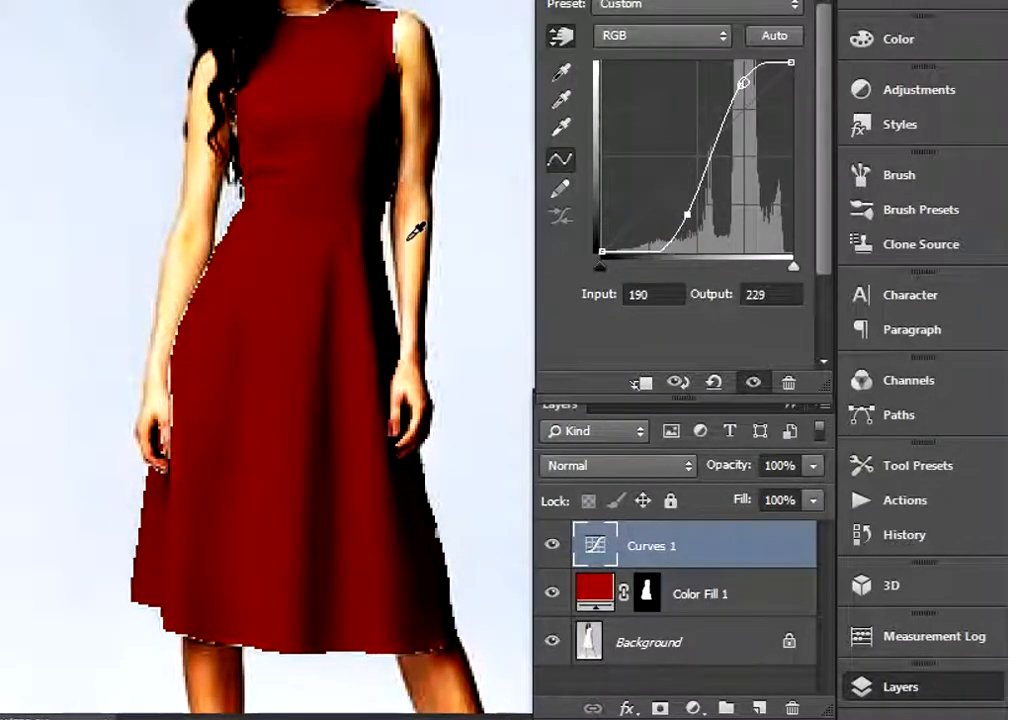
Group the Curves 1 and Color Fill 1 layers
key(ctrl+minus)
key(ctrl+minus)
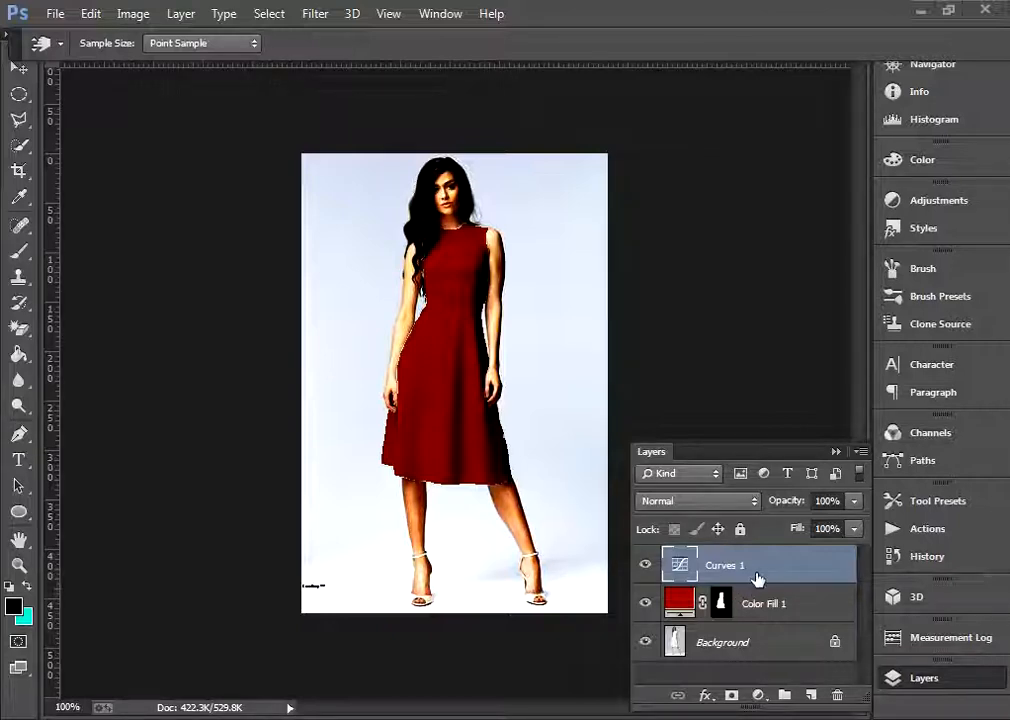
shift+click(763, 604)
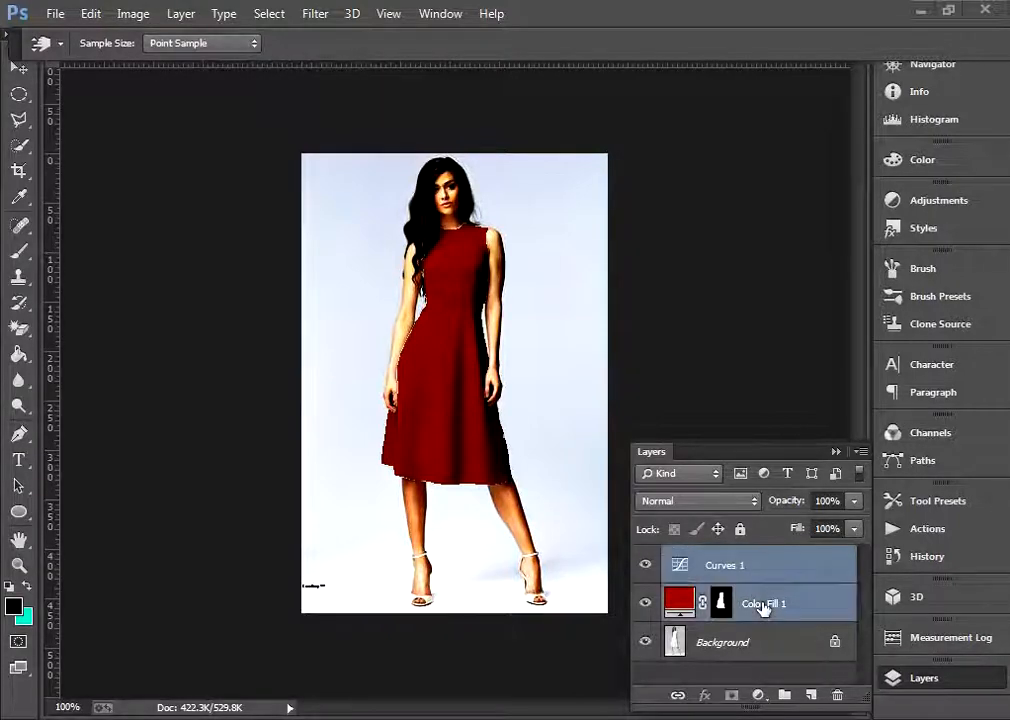
key(ctrl)
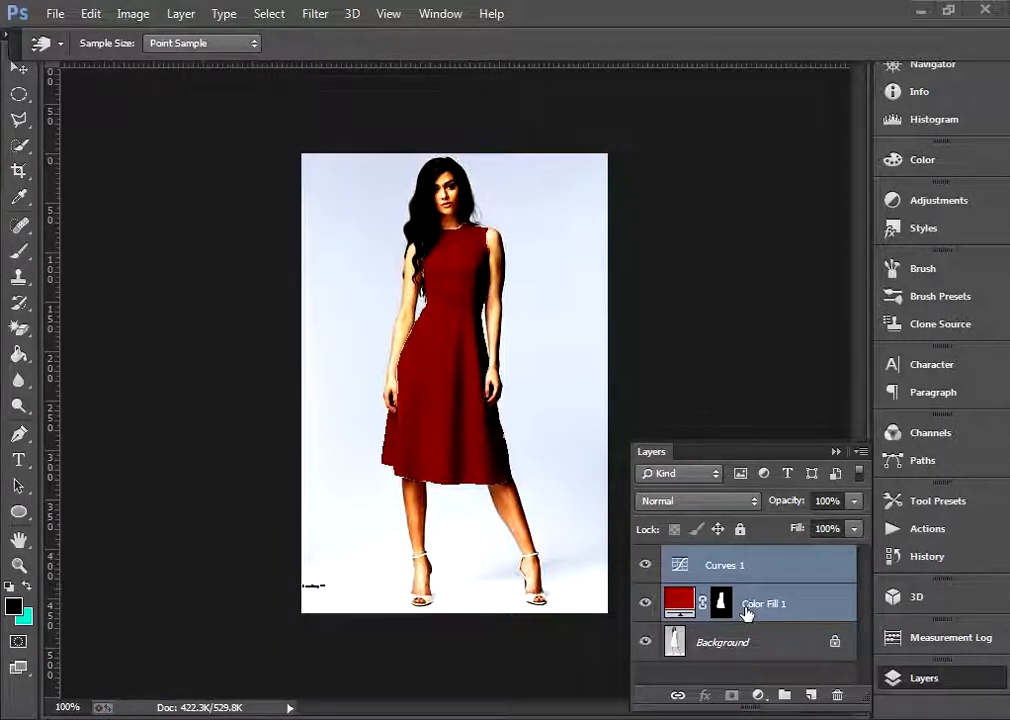
key(ctrl+g)
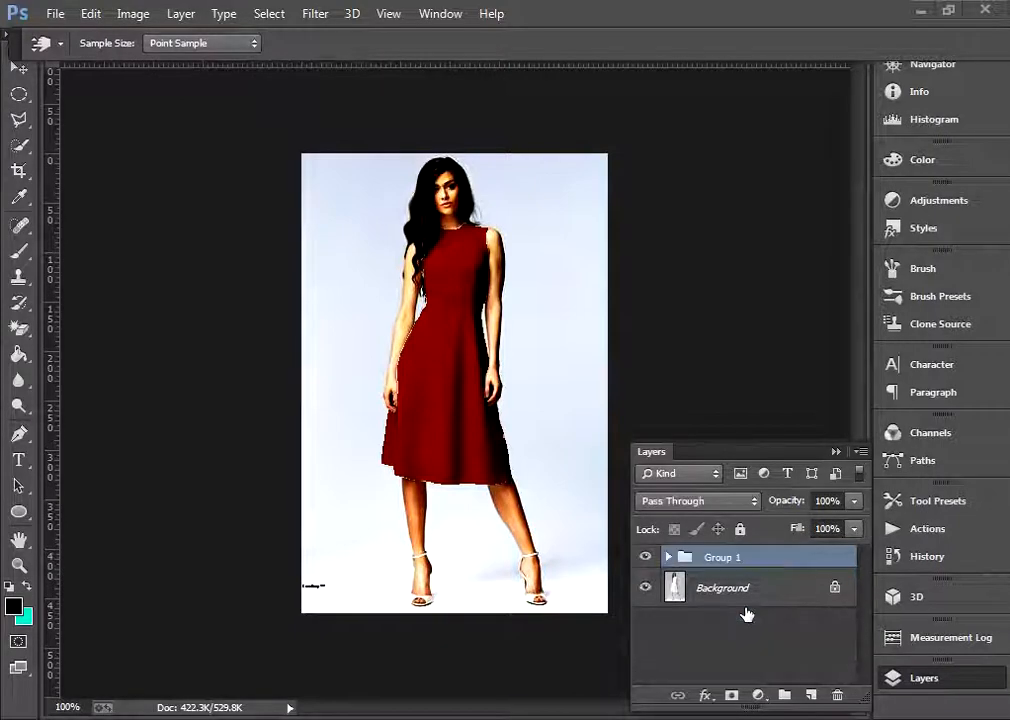
Expand Group 1 and move the dress mask from Color Fill 1 onto the group
click(668, 558)
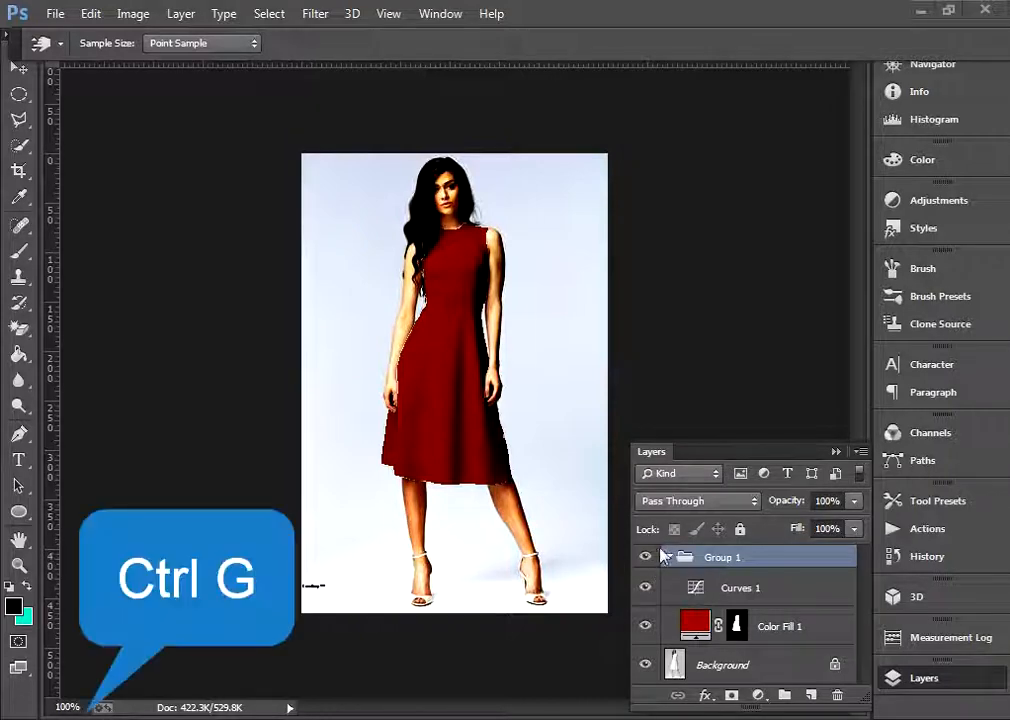
click(668, 558)
click(668, 558)
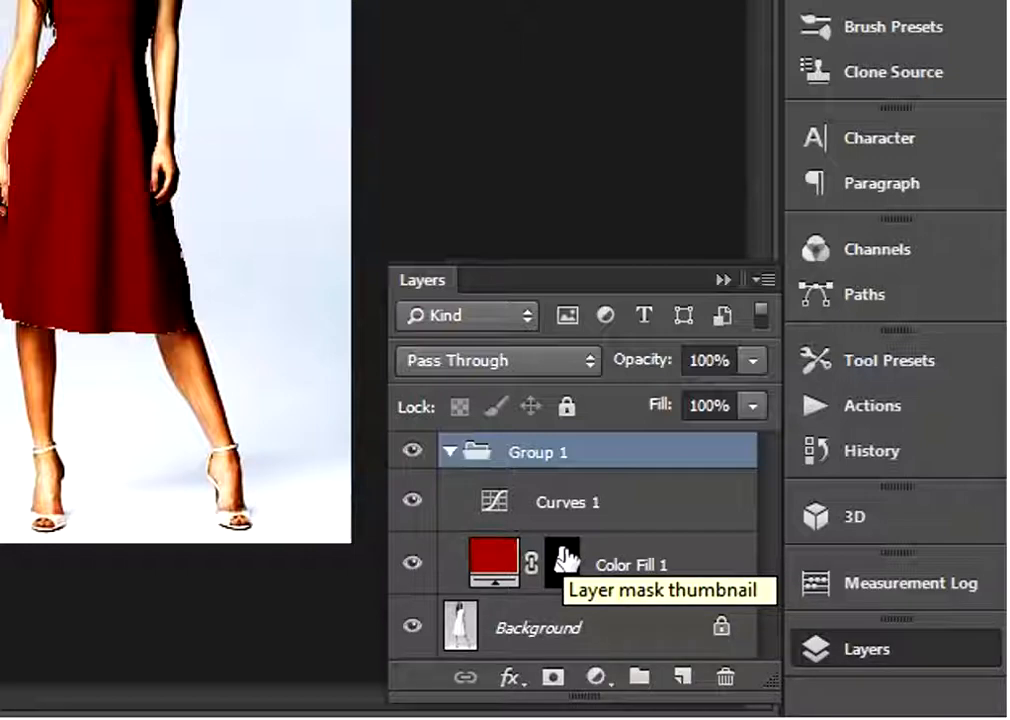
drag(563, 561, 556, 462)
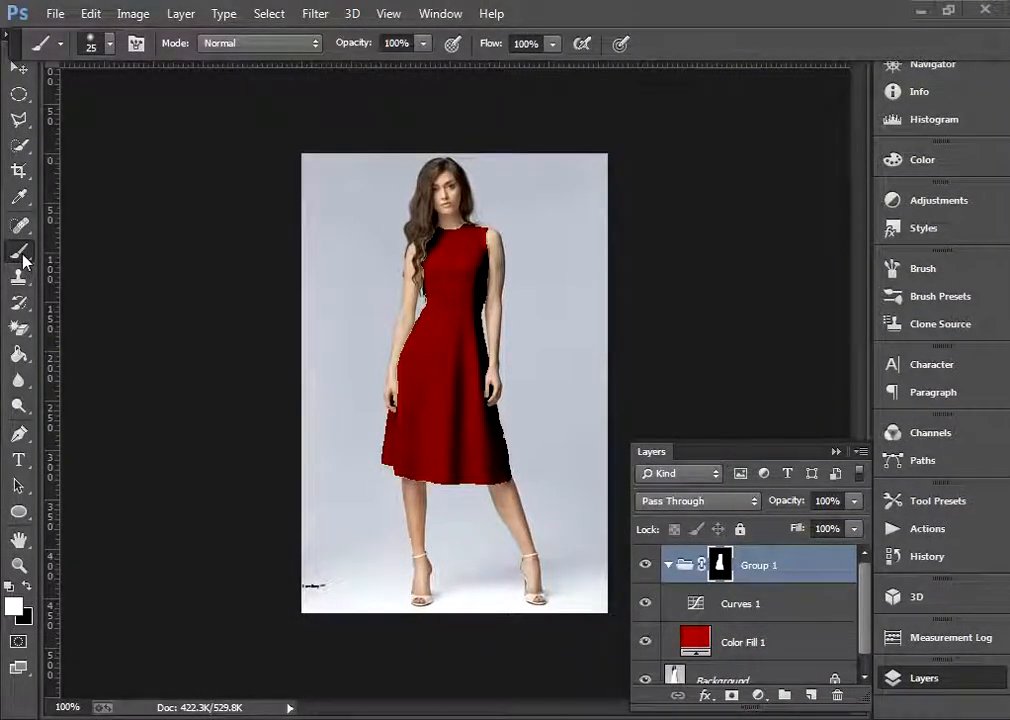
Activate the Brush tool and set its size to 20 px
key(b)
click(109, 44)
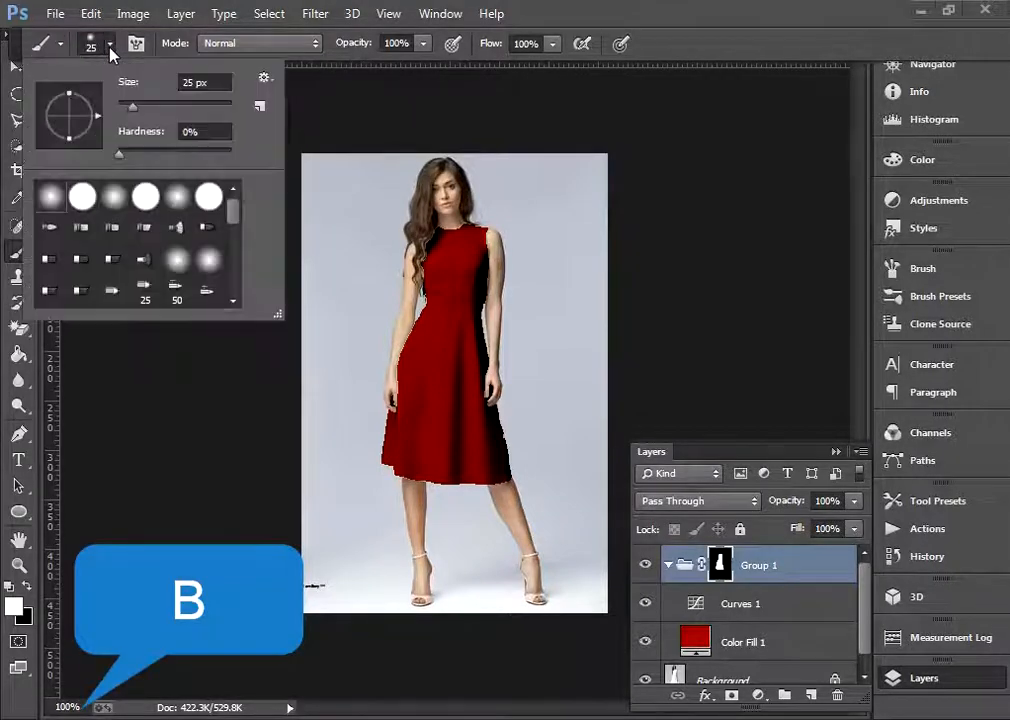
drag(133, 106, 134, 106)
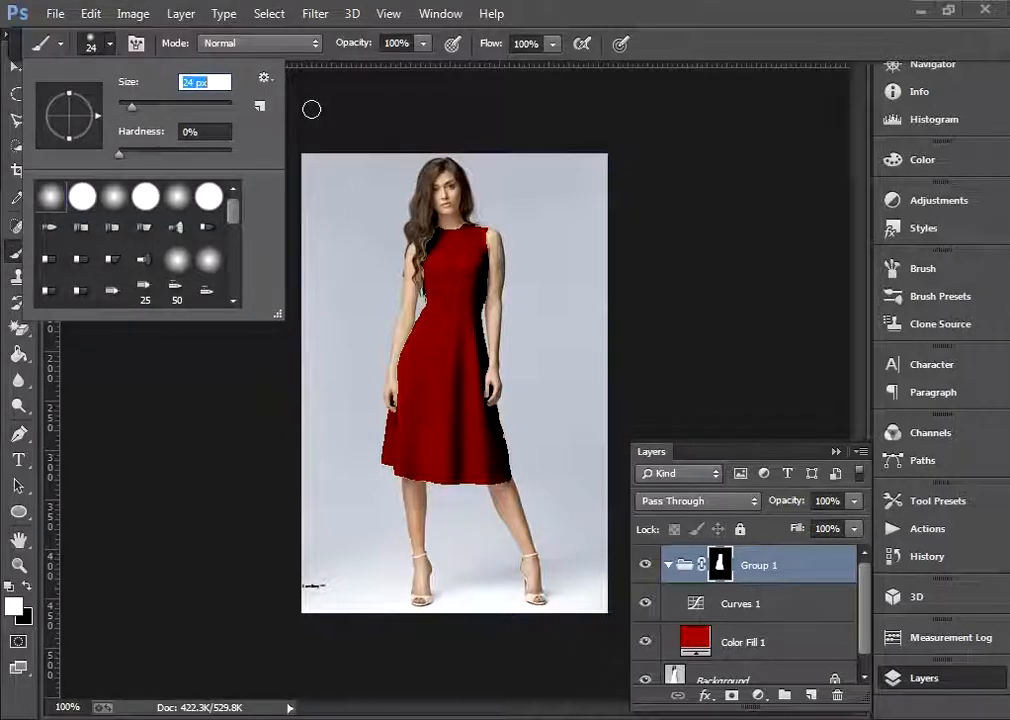
key(Return)
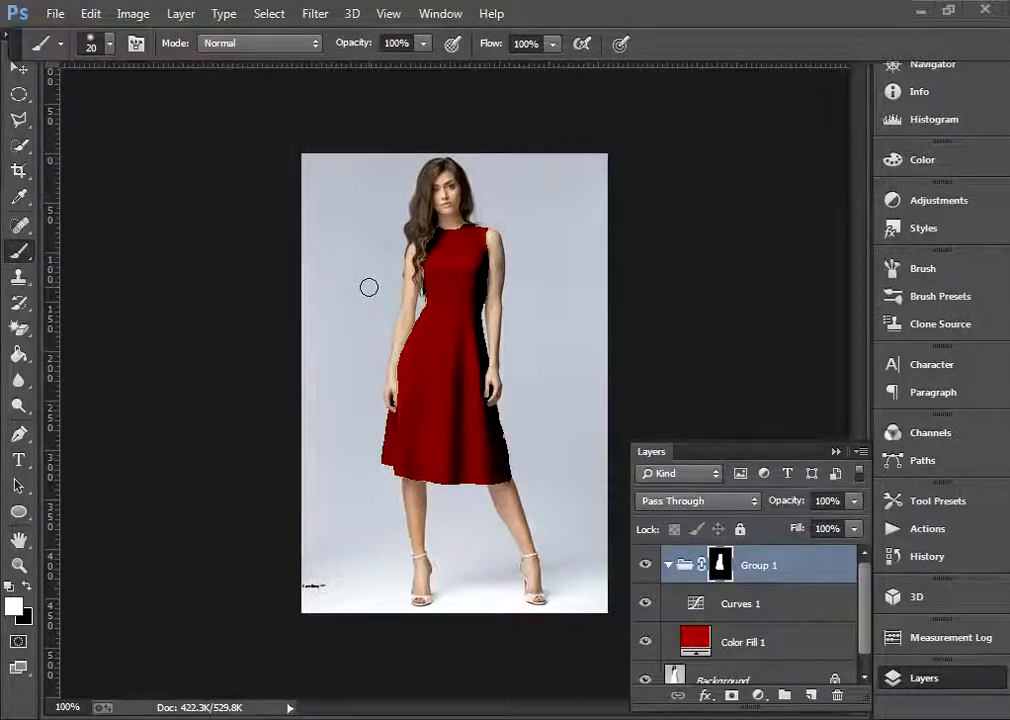
Set the brush size to 10 px and its flow to 83%
key(bracketleft)
key(bracketleft)
key(bracketright)
key(bracketright)
key(bracketright)
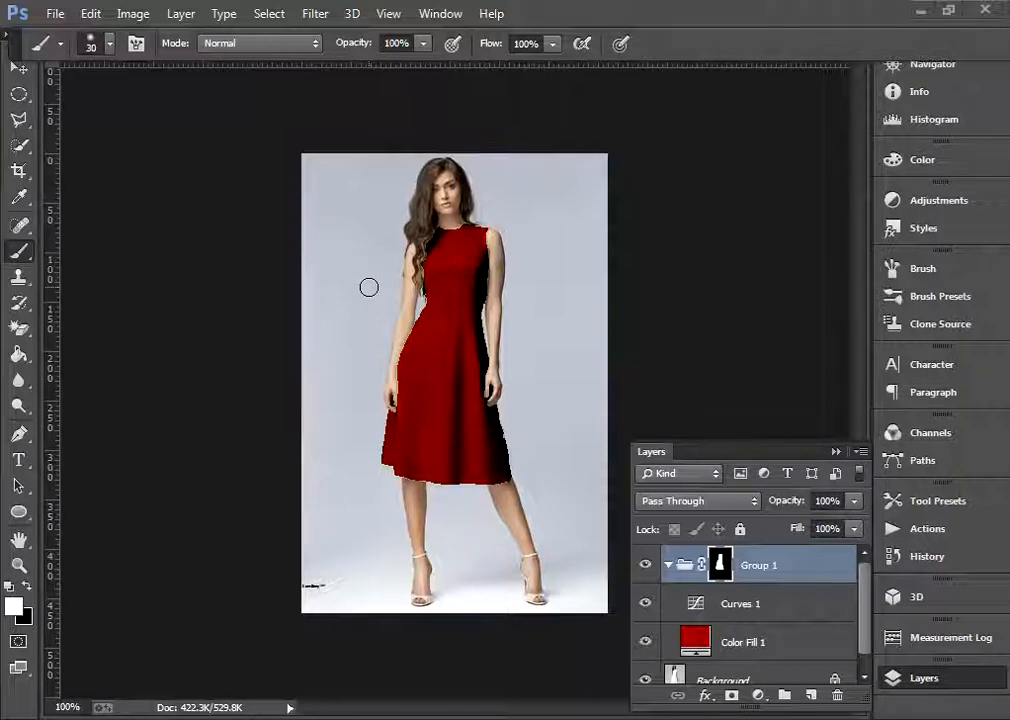
key(bracketleft)
key(bracketleft)
key(bracketleft)
key(bracketleft)
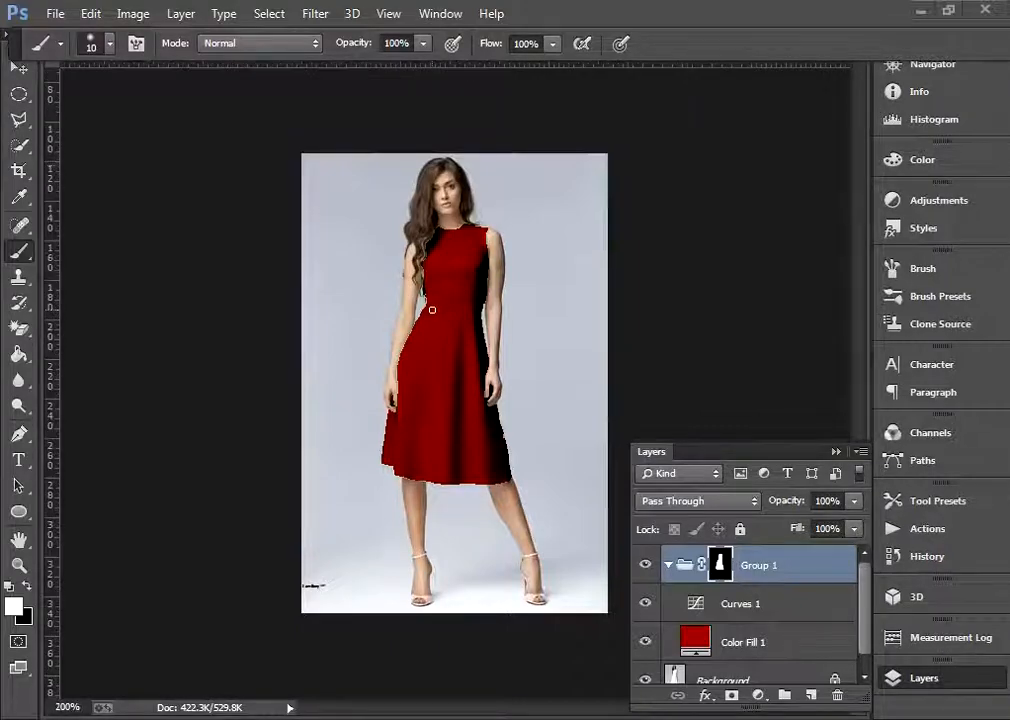
key(ctrl+plus)
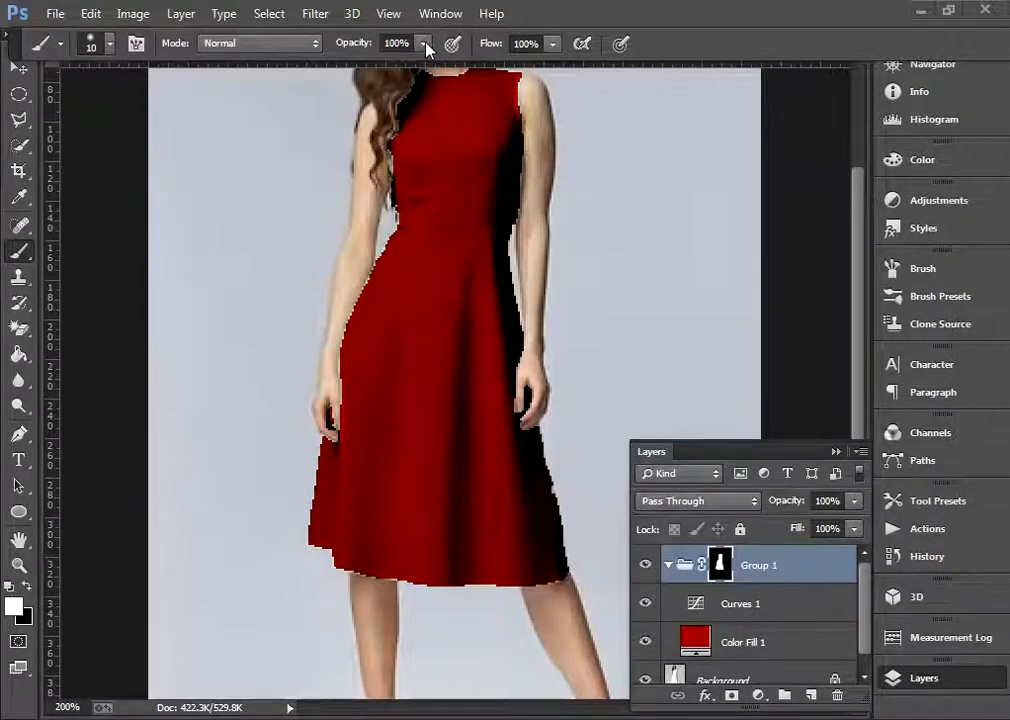
click(552, 44)
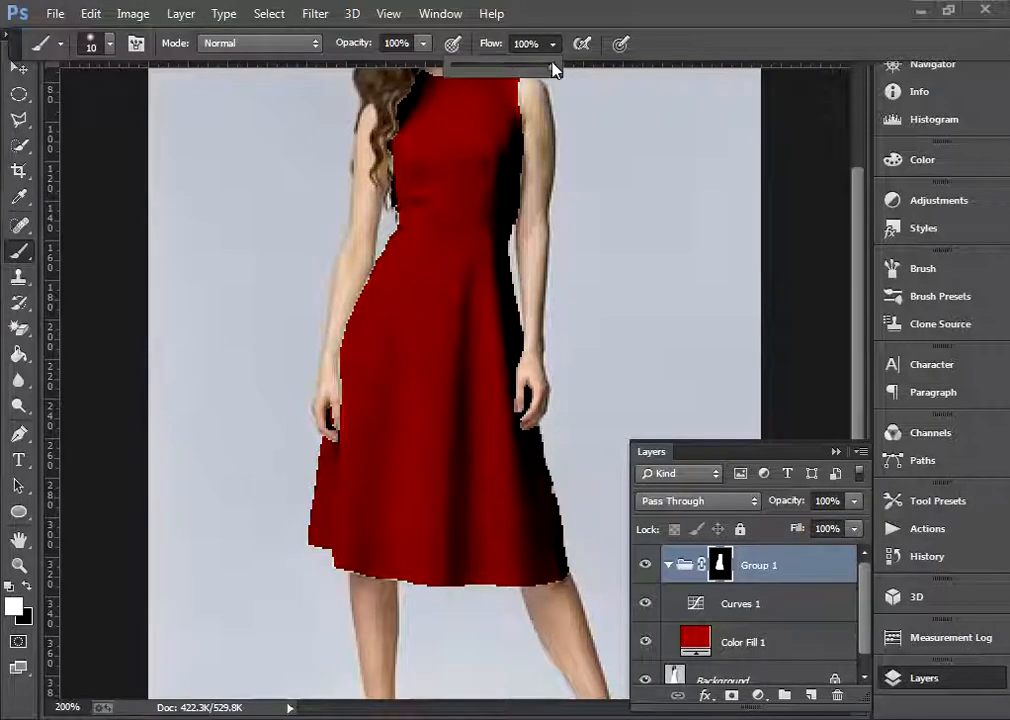
drag(555, 70, 537, 67)
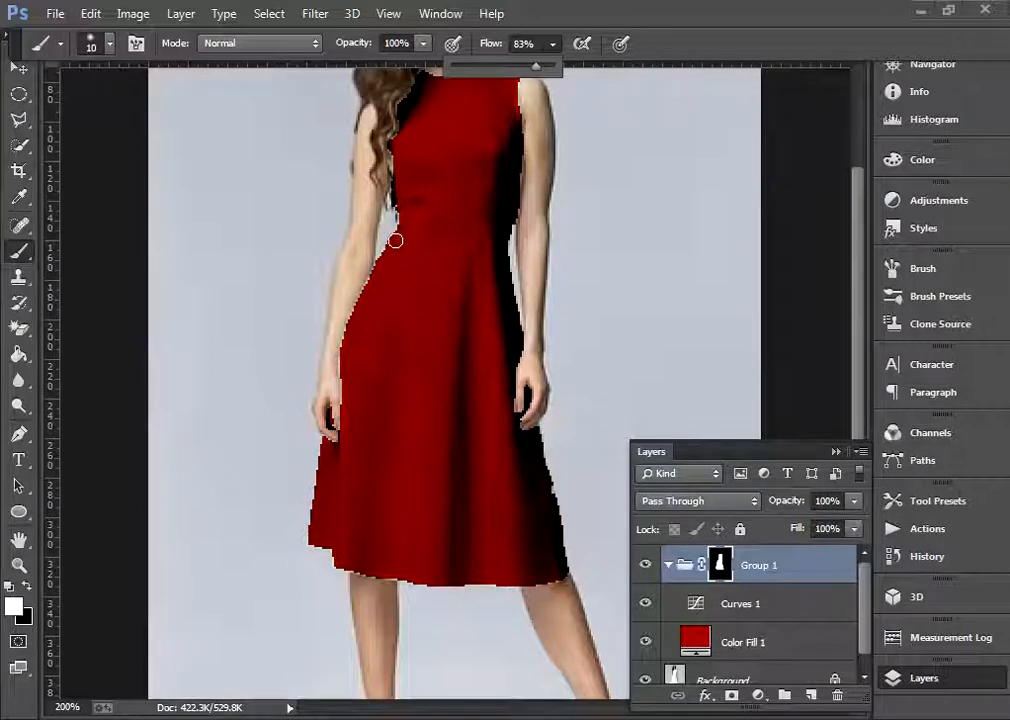
Paint white on the Group 1 mask along the dress's left waist edge with a 7 px brush
key(bracketleft)
key(bracketleft)
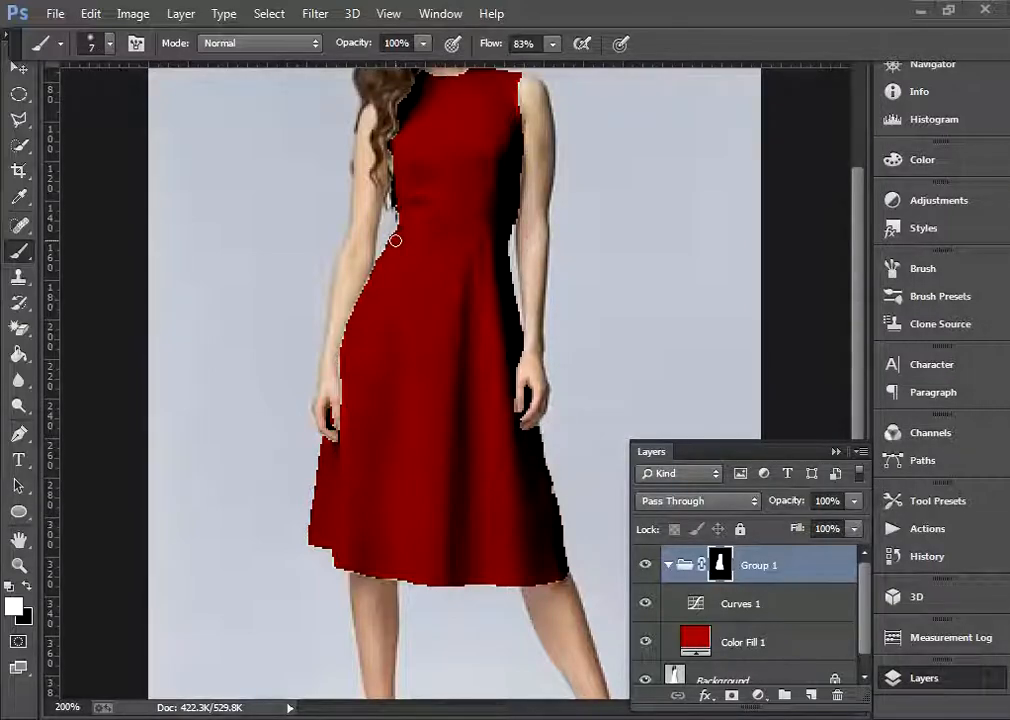
drag(395, 230, 378, 271)
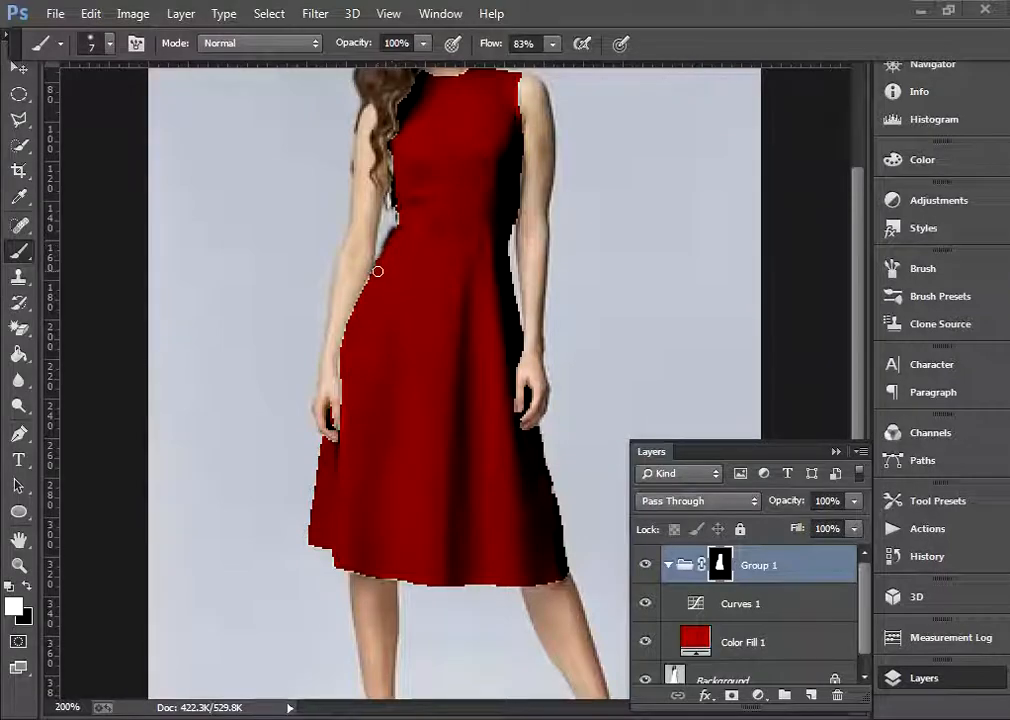
Paint the mask white along the left hip and the bodice edge beside the hair, using a 5 px brush at 74% flow
click(552, 43)
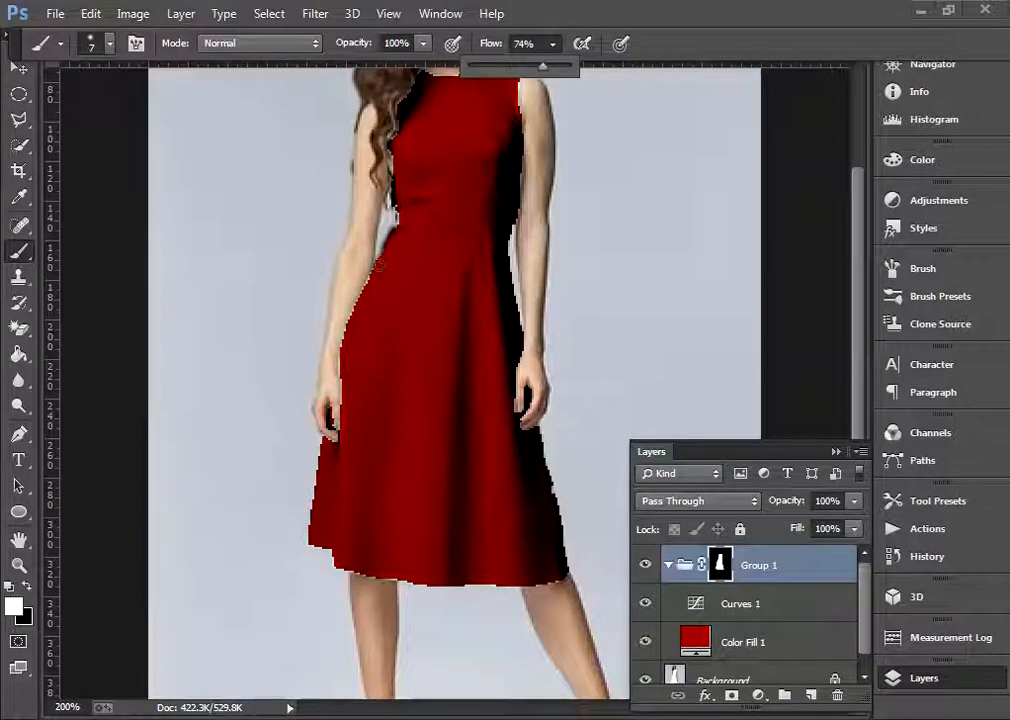
key(bracketleft)
key(bracketleft)
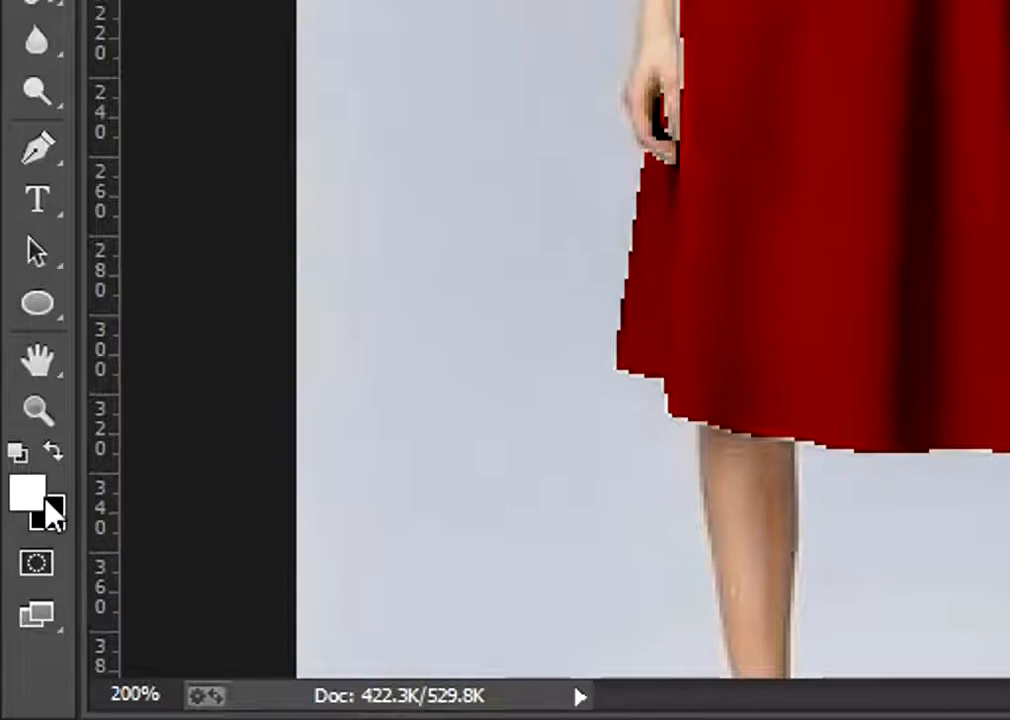
key(d)
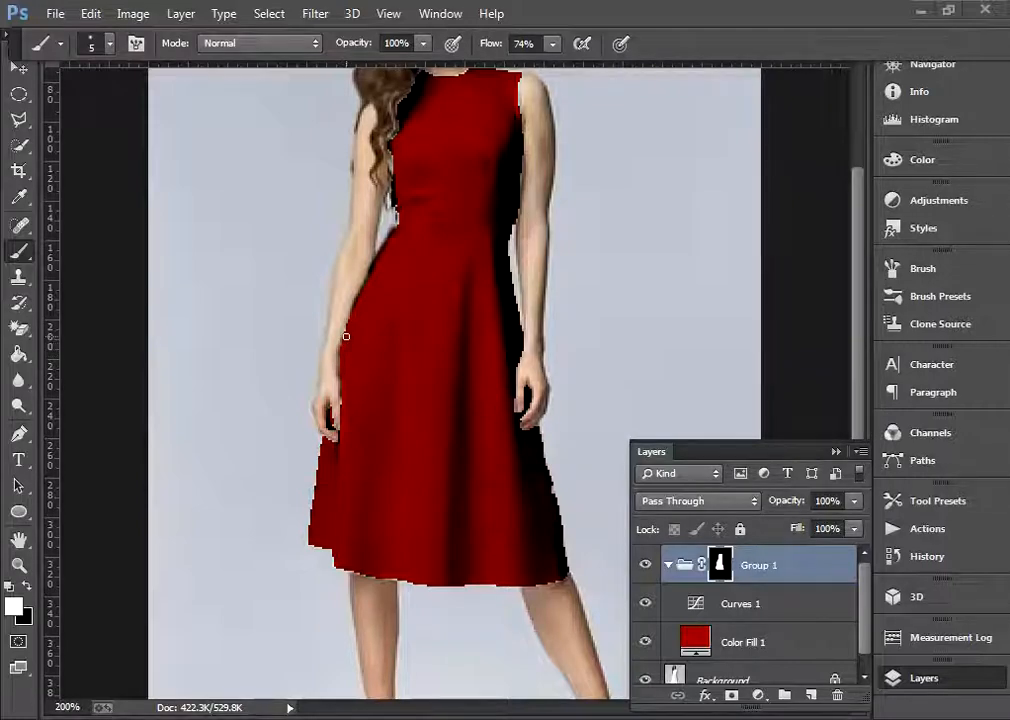
key(ctrl+z)
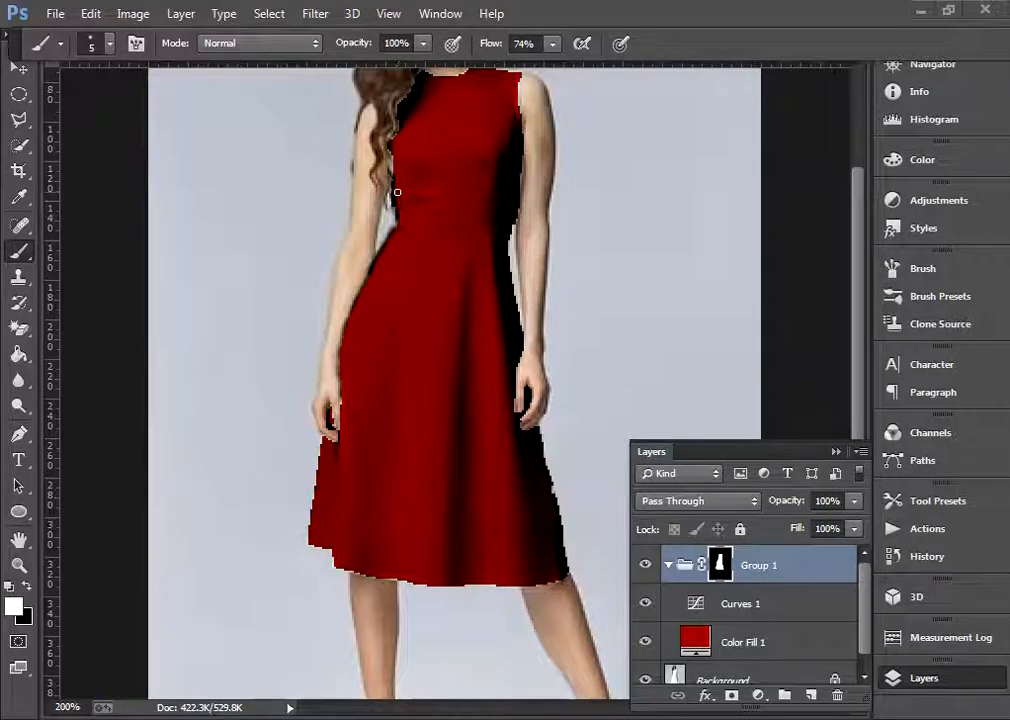
drag(395, 178, 394, 155)
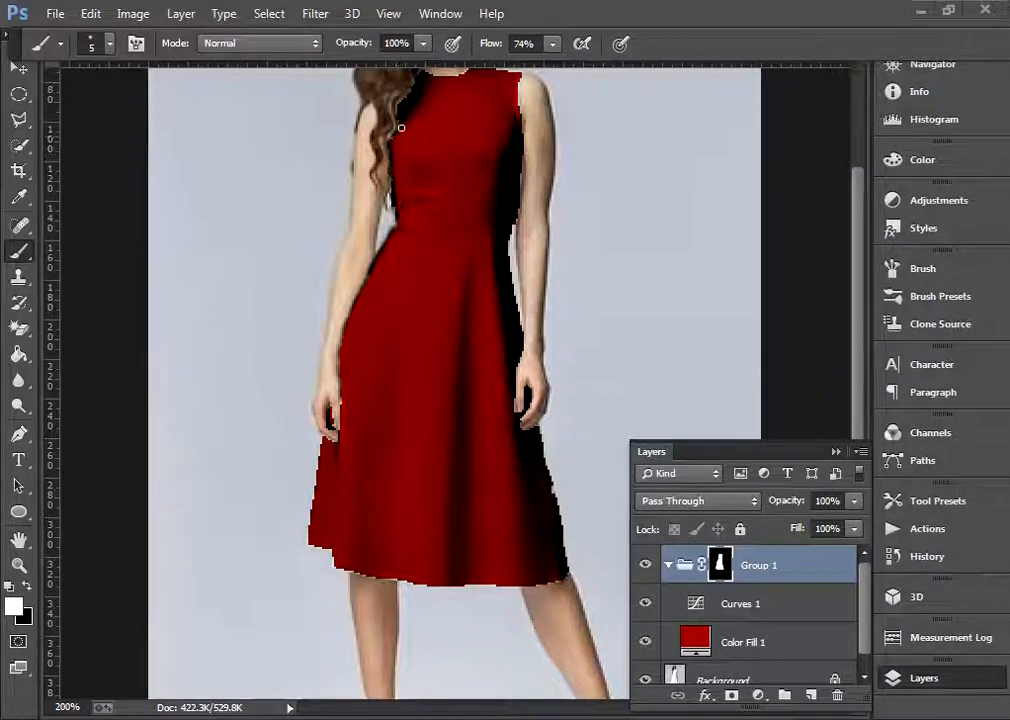
drag(399, 106, 404, 106)
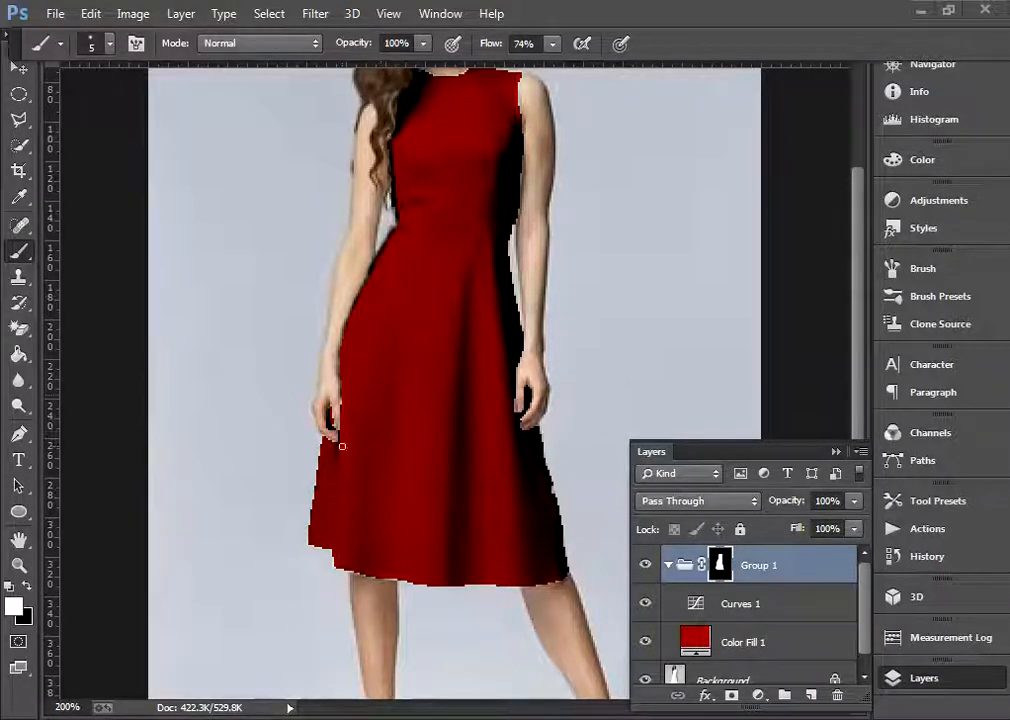
Paint the mask white along the left hand, hem, right shoulder and armhole edges with a 3 px brush
key(bracketleft)
key(bracketleft)
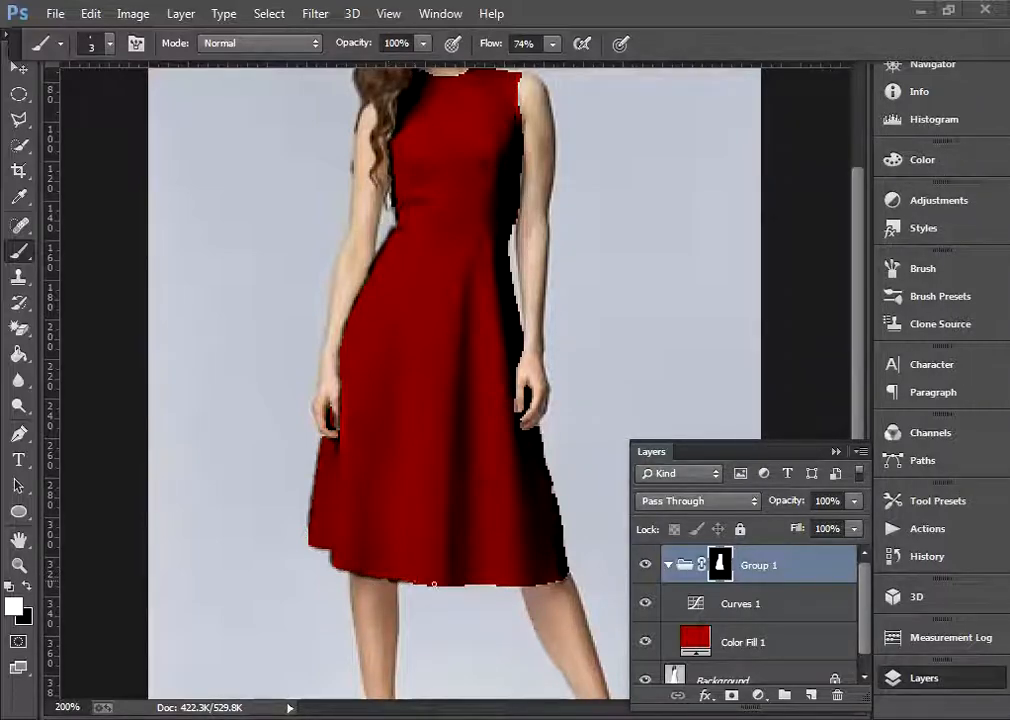
drag(857, 327, 857, 230)
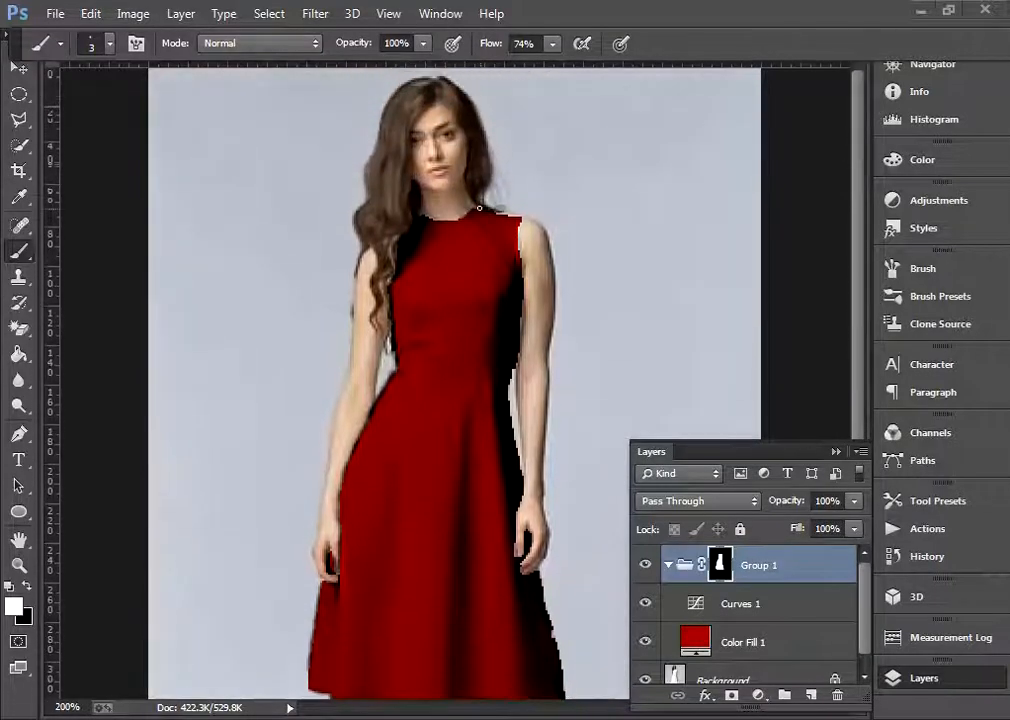
mouse_move(475, 213)
mouse_down()
mouse_move(485, 210)
mouse_move(521, 264)
mouse_up()
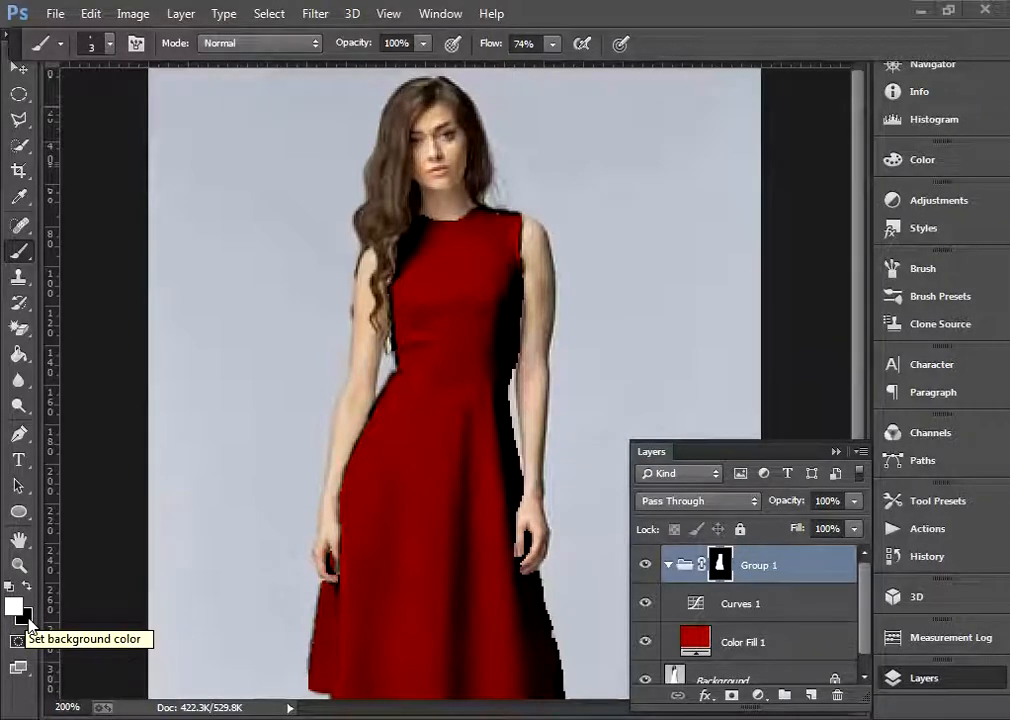
Switch the foreground color to black and paint away the mask overspill along the right armhole
click(29, 589)
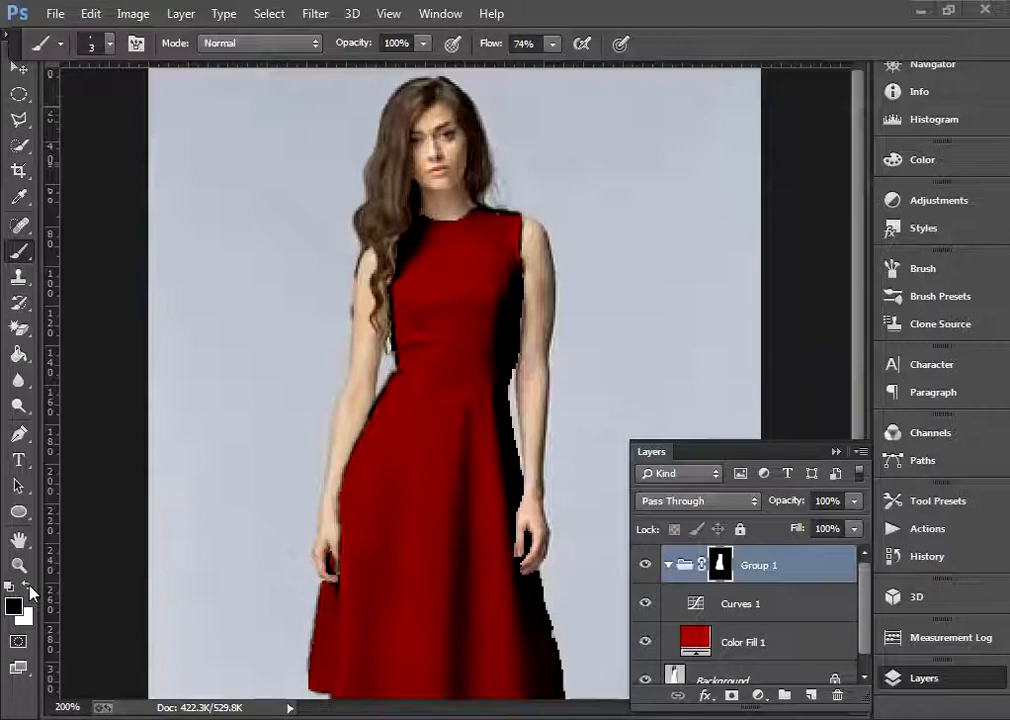
click(29, 589)
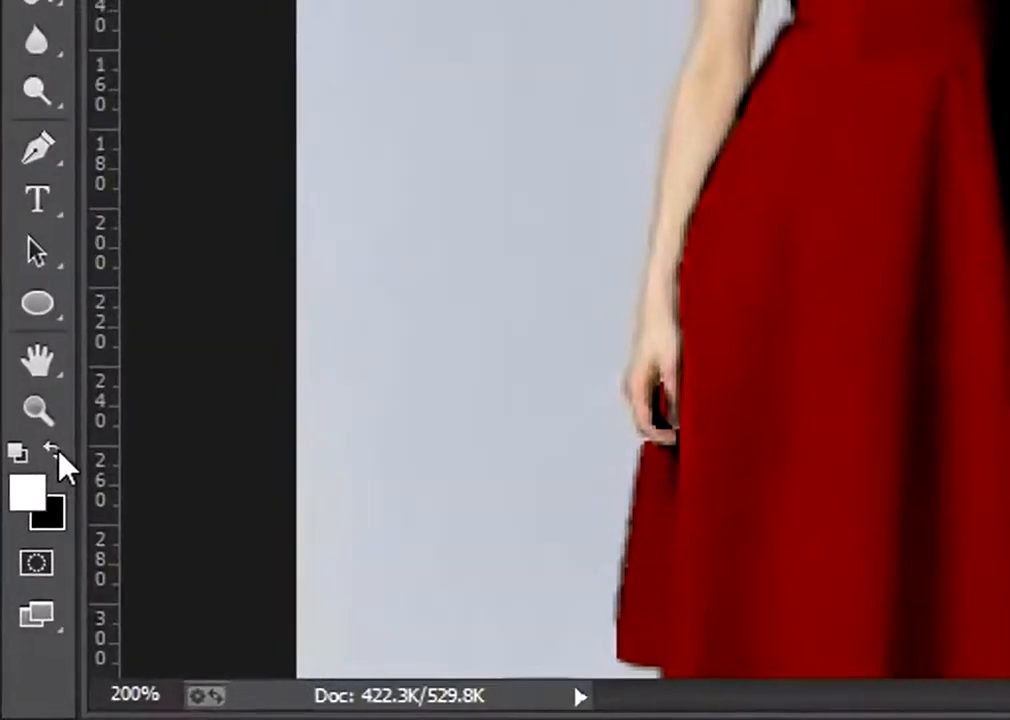
click(29, 589)
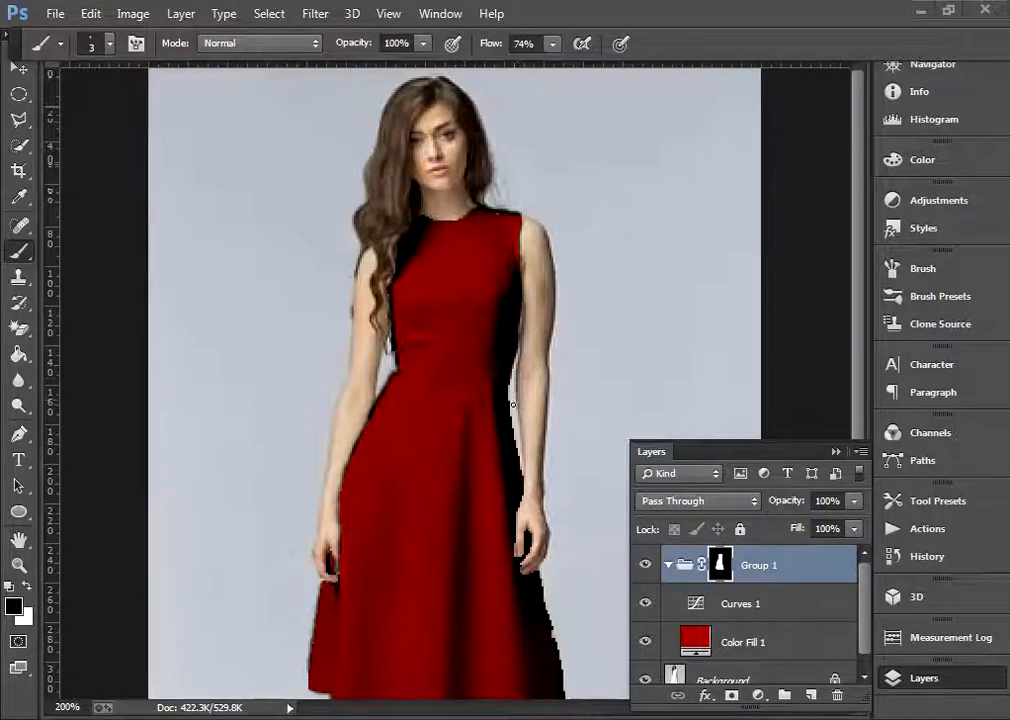
Switch the foreground color to white and paint the remaining uncovered dress edges around the hands, right skirt side and hem
key(ctrl+plus)
key(x)
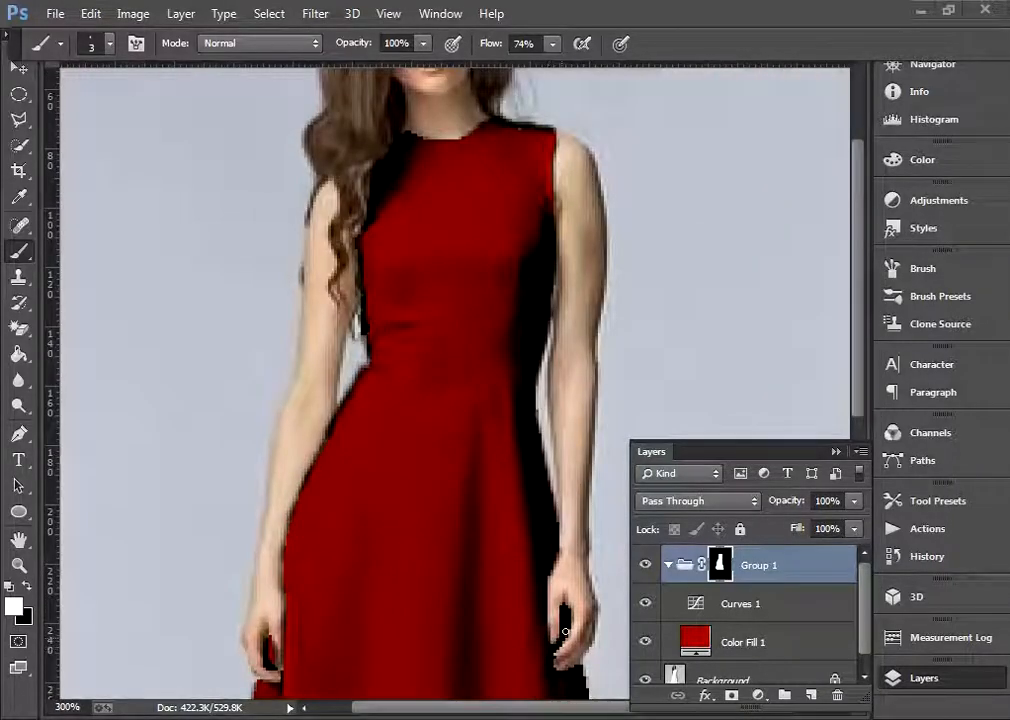
key(ctrl+minus)
scroll(552, 427, down, 3)
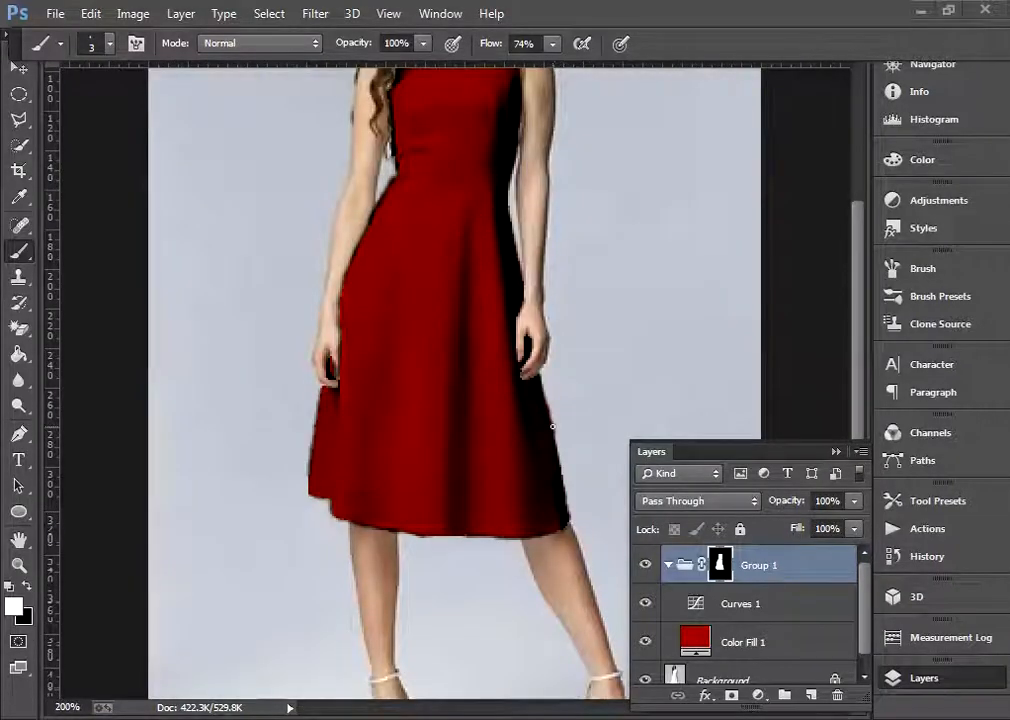
key(ctrl+minus)
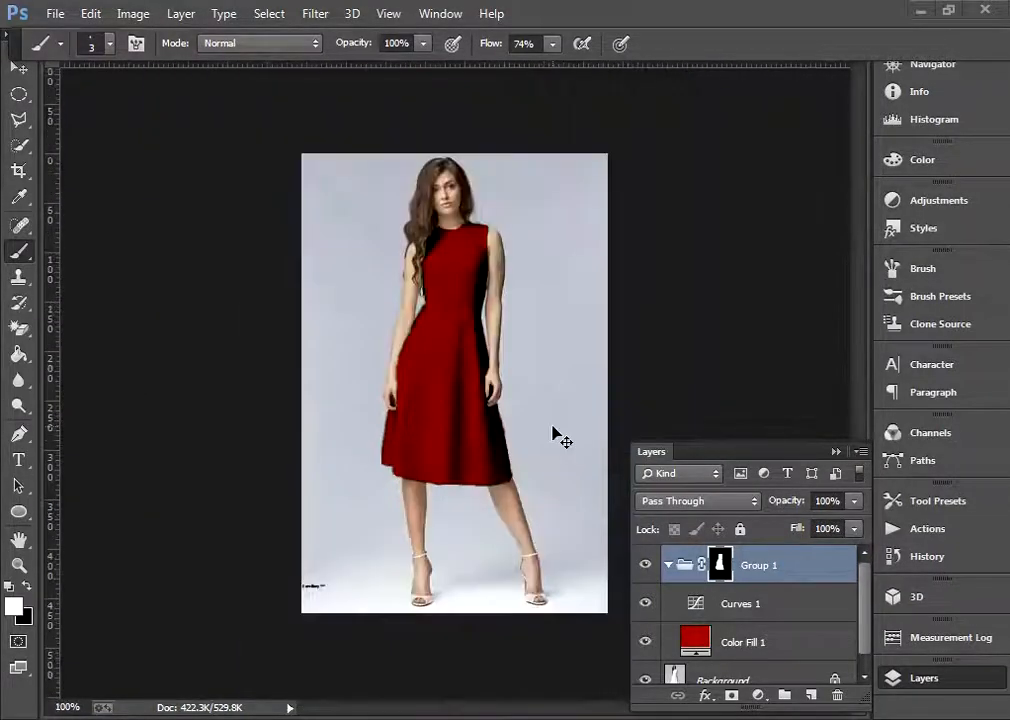
Increase the brush size to 6 px
key(ctrl+plus)
key(ctrl+minus)
key(bracketright)
key(bracketright)
key(bracketright)
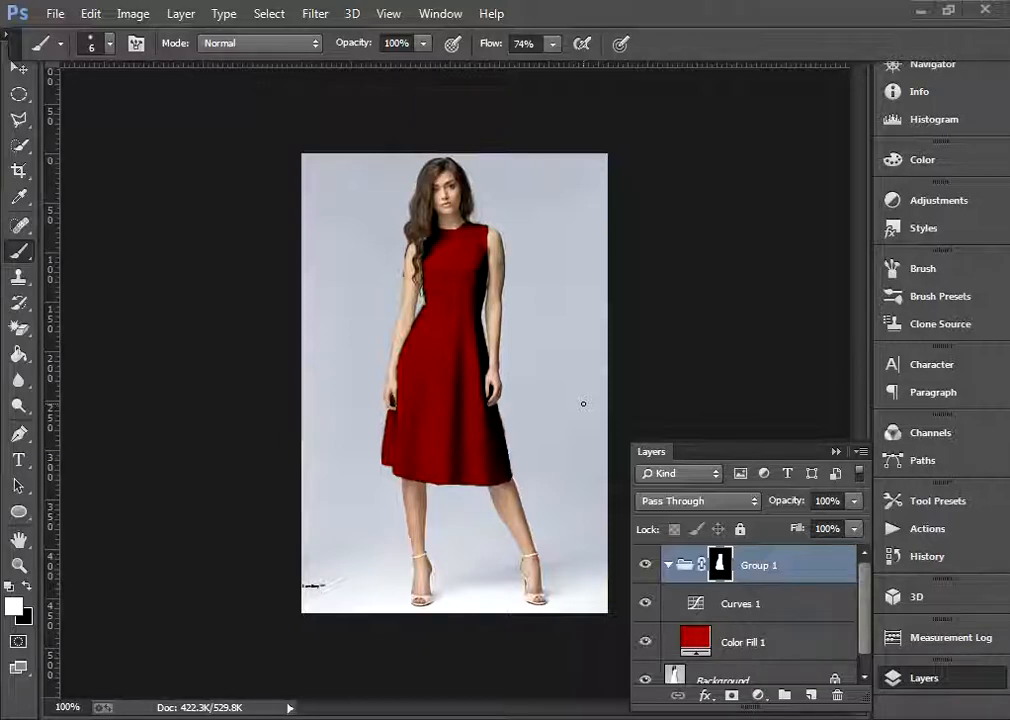
Add a second Curves adjustment layer directly above Curves 1 inside Group 1
click(740, 606)
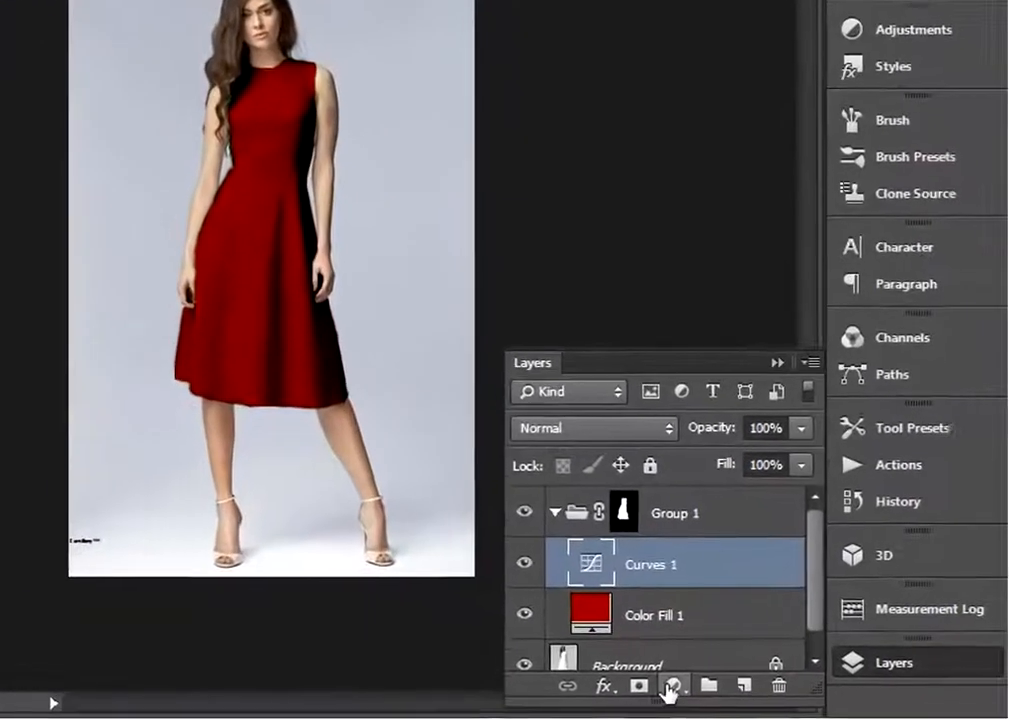
click(757, 695)
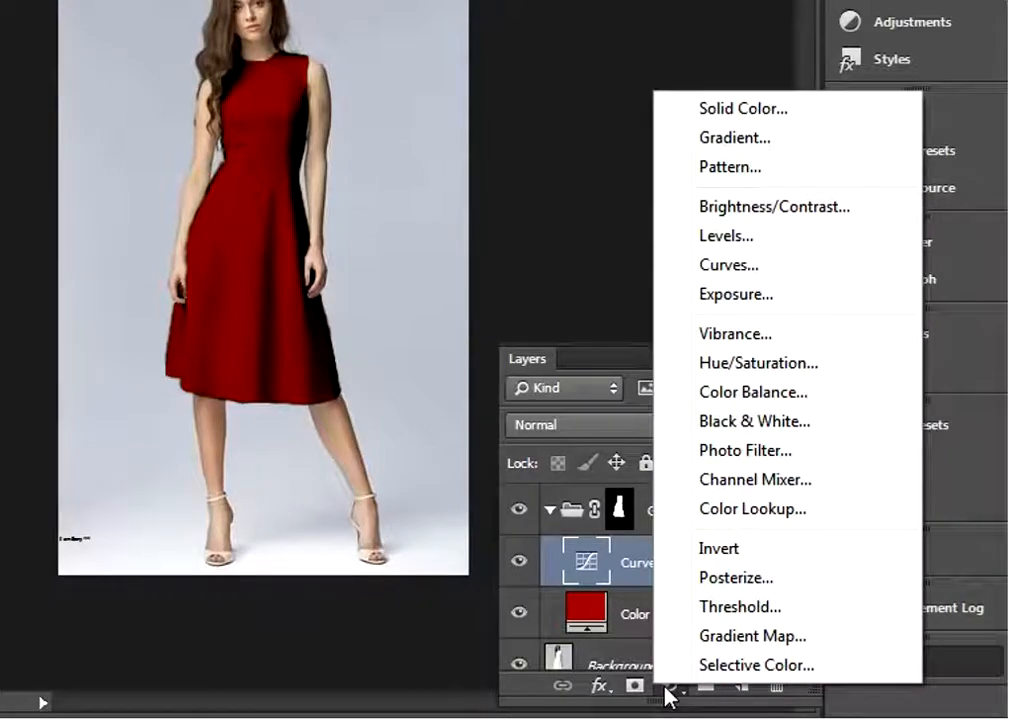
click(739, 280)
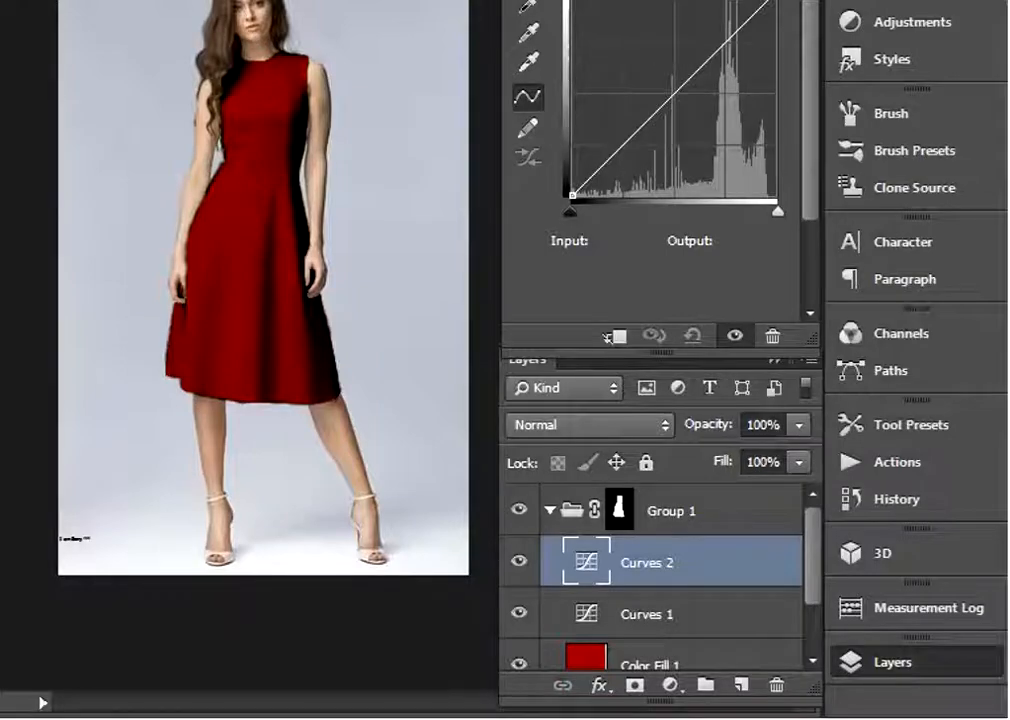
Shape the Curves 2 RGB curve into an S with points at input 115, output 77 and input 177, output 217
drag(660, 107, 664, 131)
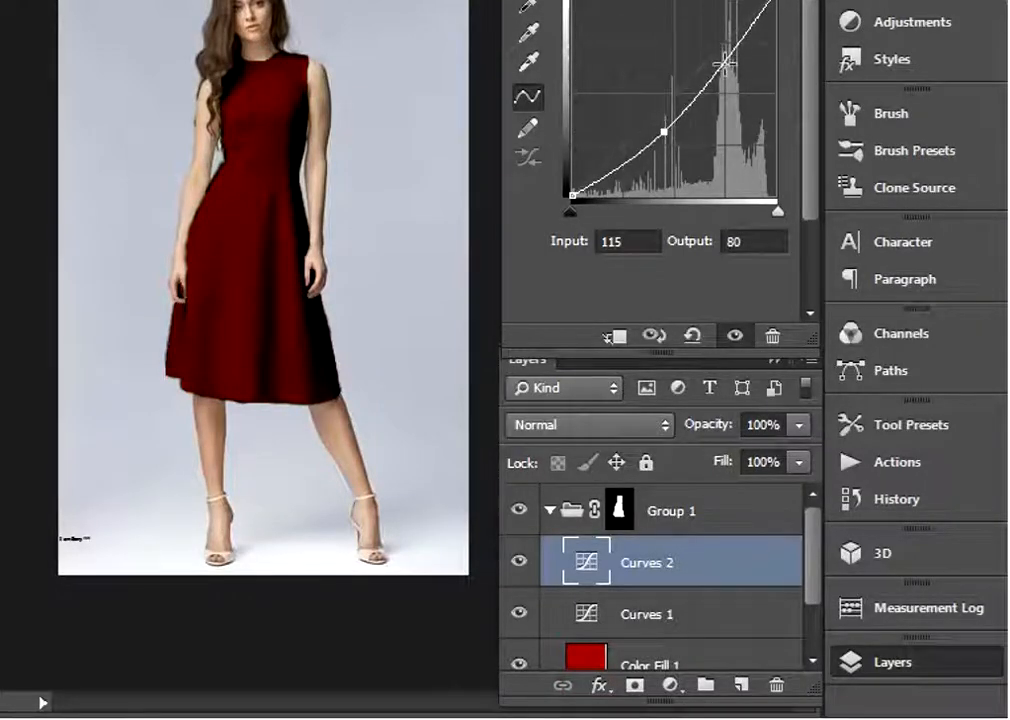
drag(724, 64, 713, 33)
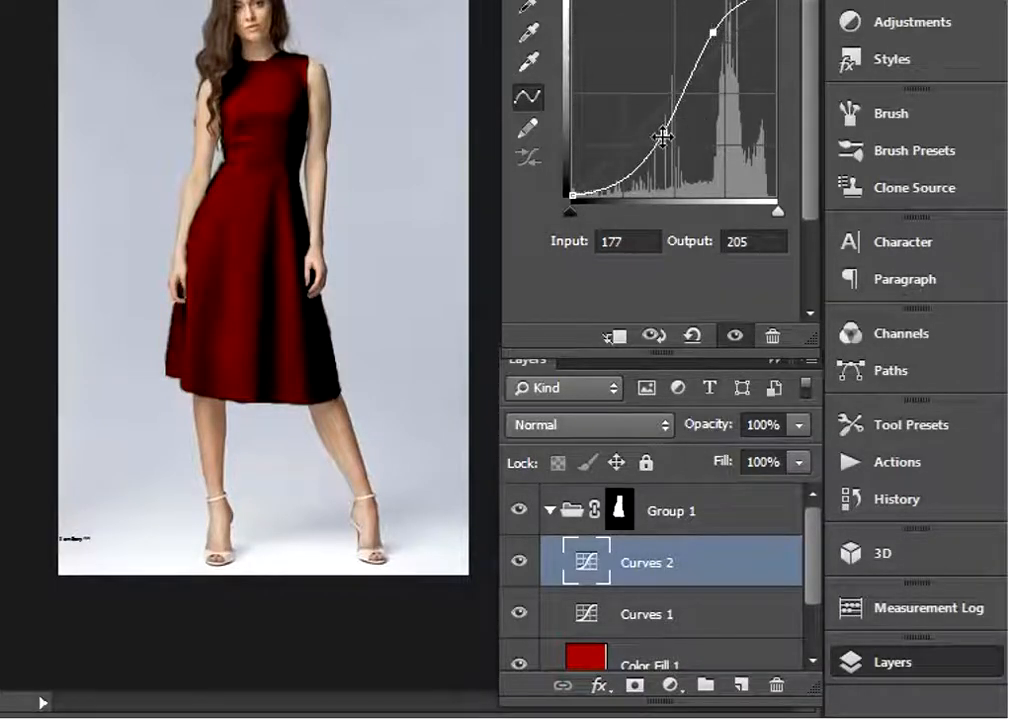
drag(663, 137, 663, 139)
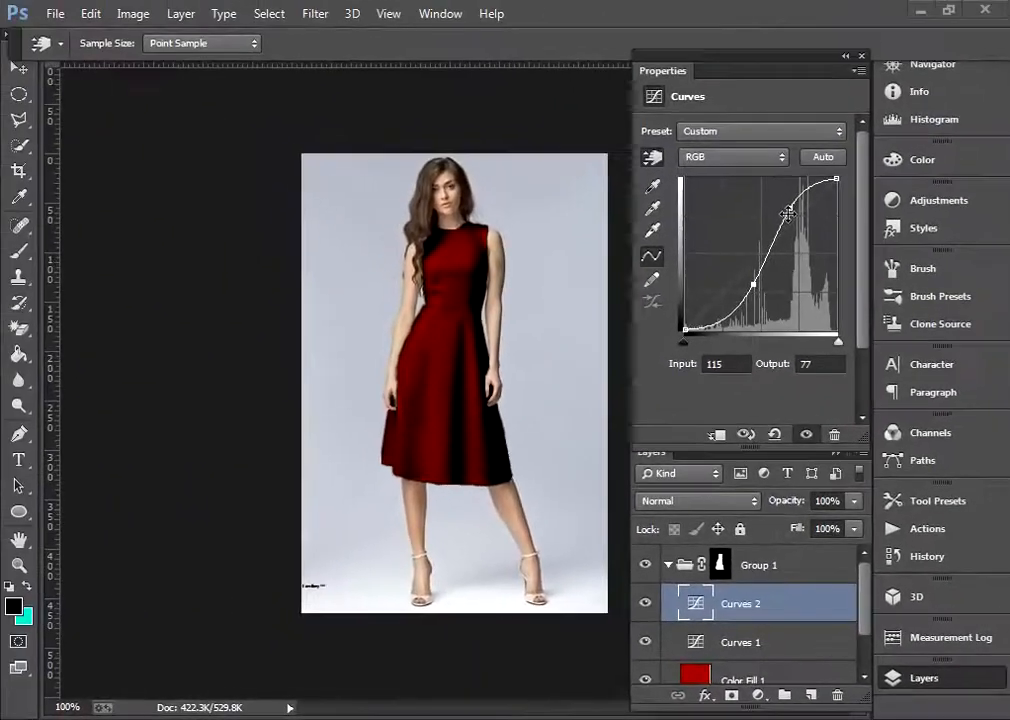
drag(757, 133, 756, 129)
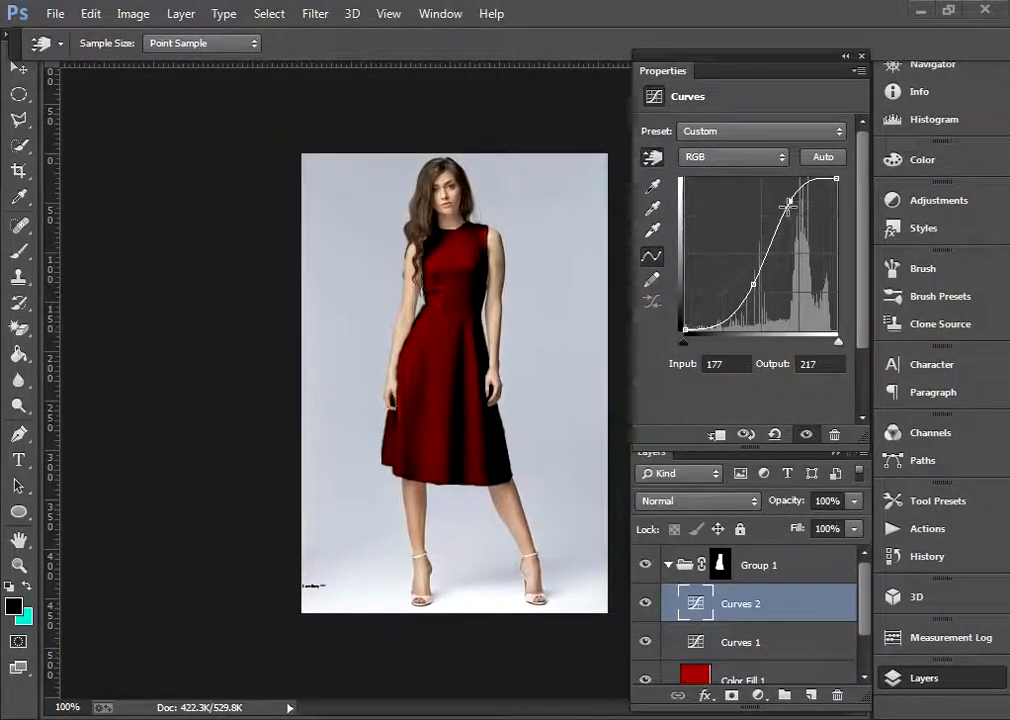
click(861, 56)
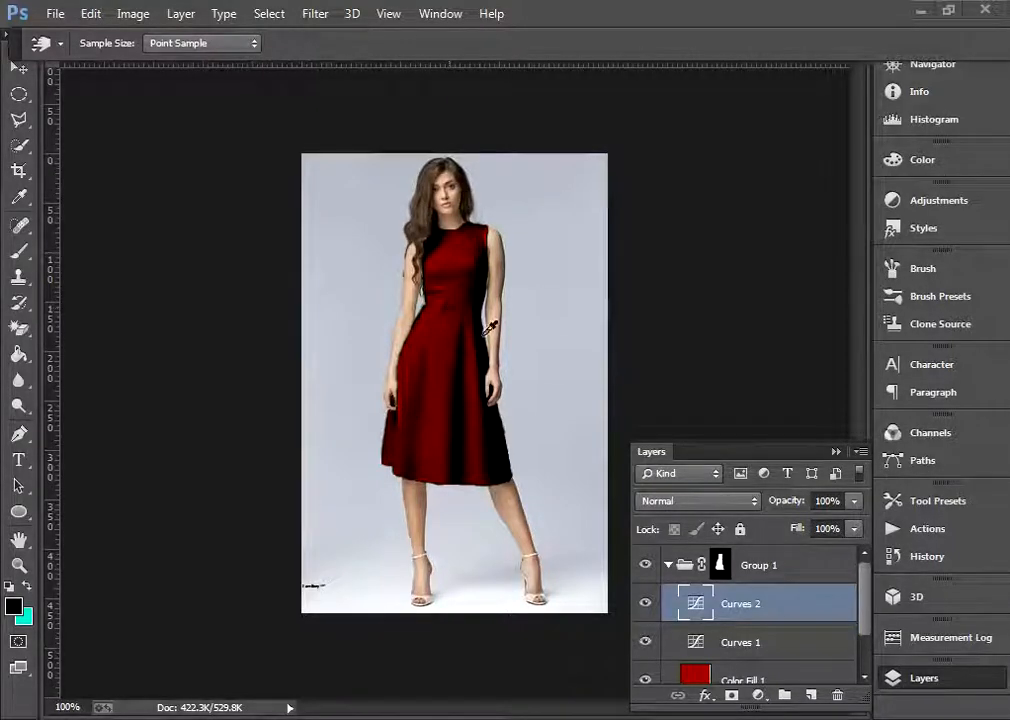
Raise the Underlying Layer black point in Color Fill 1's Blend If settings to 189
scroll(727, 553, down, 1)
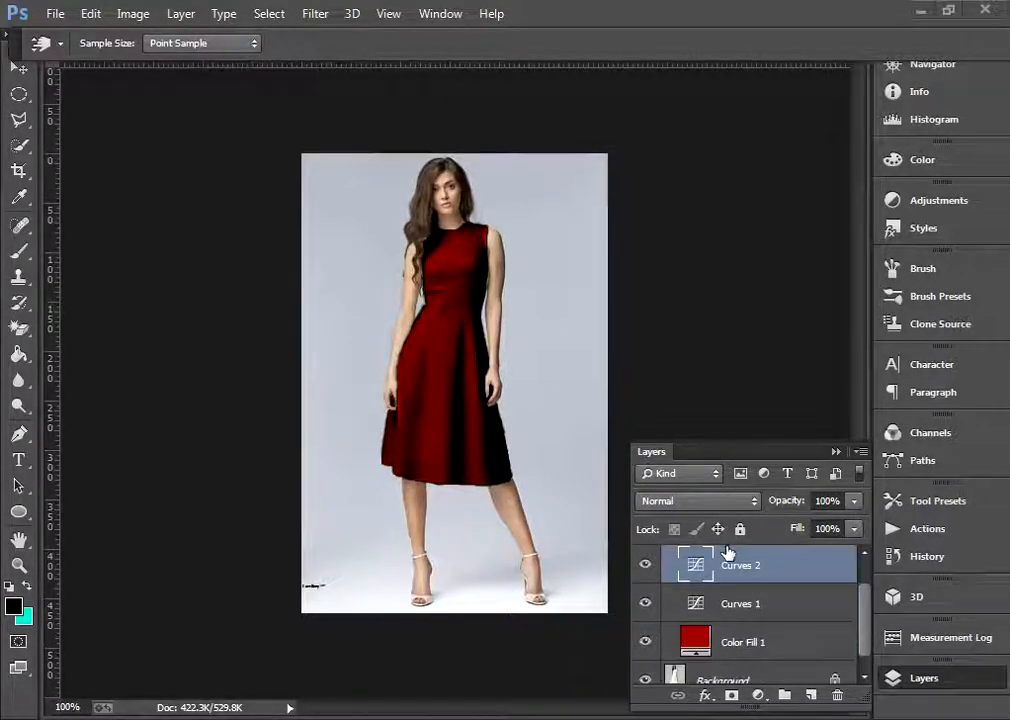
click(749, 641)
key(b)
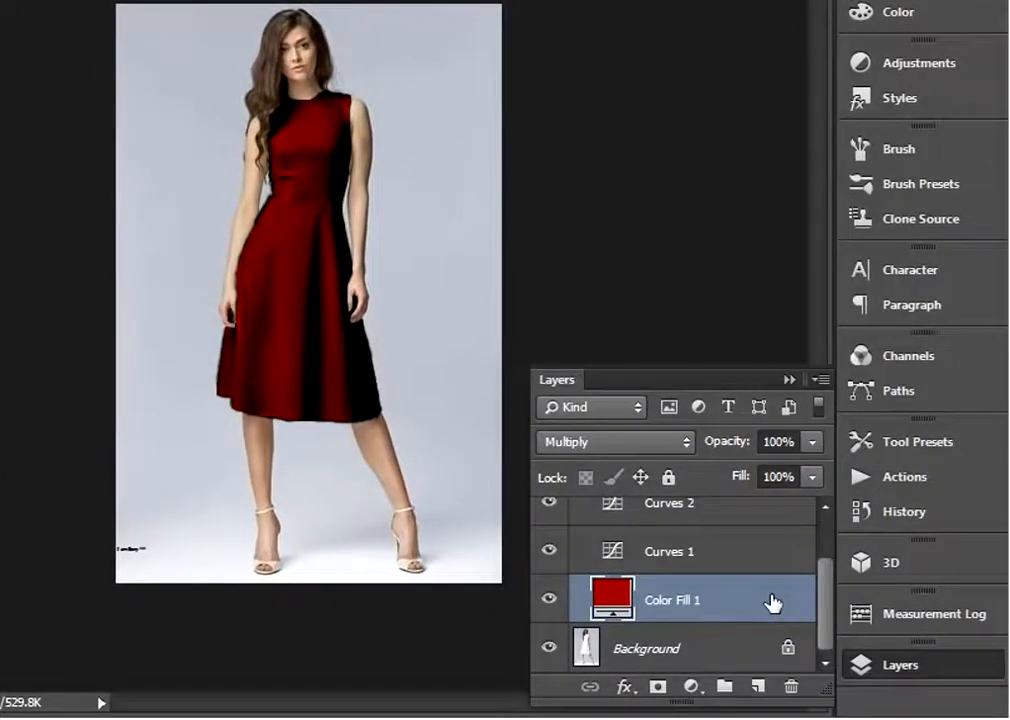
double_click(773, 603)
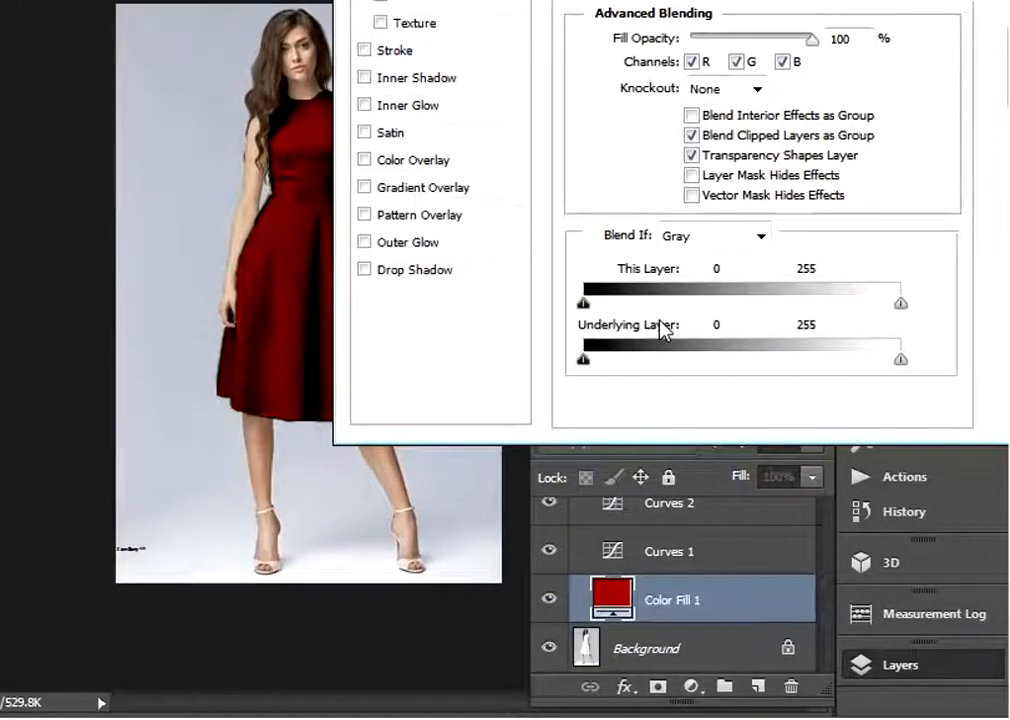
drag(700, 50, 669, 11)
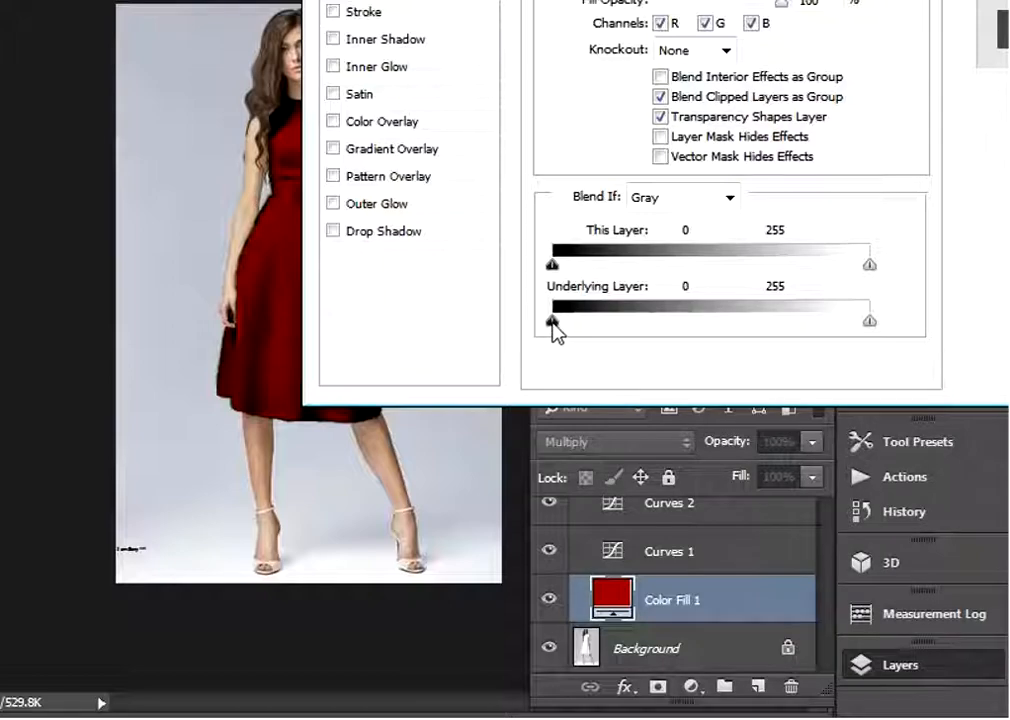
drag(552, 322, 591, 319)
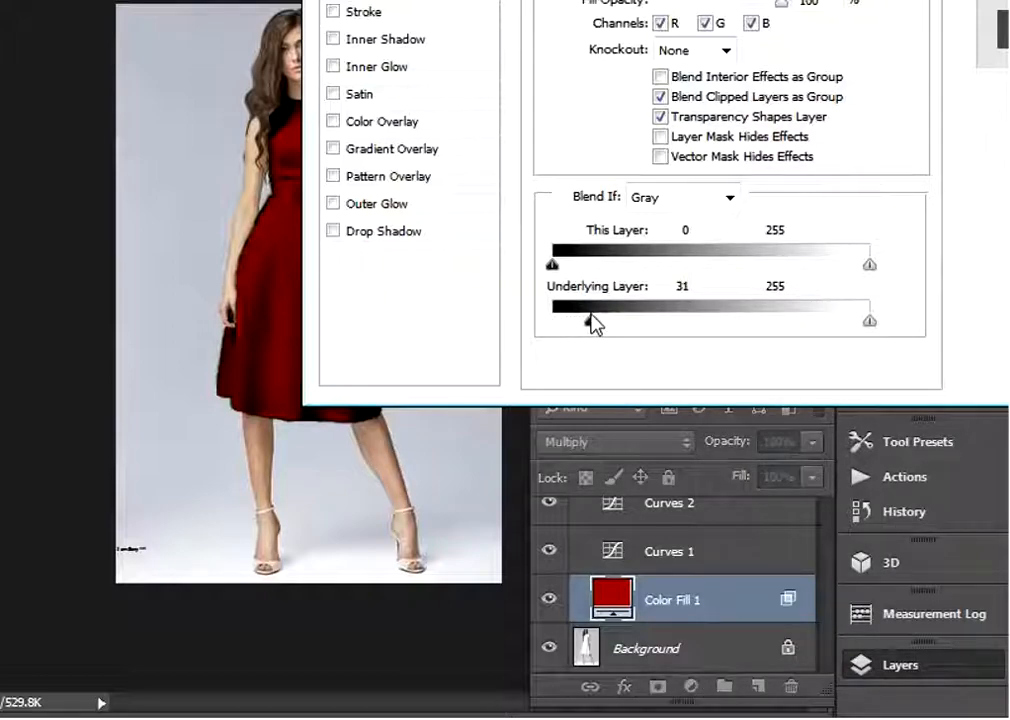
drag(607, 0, 717, 0)
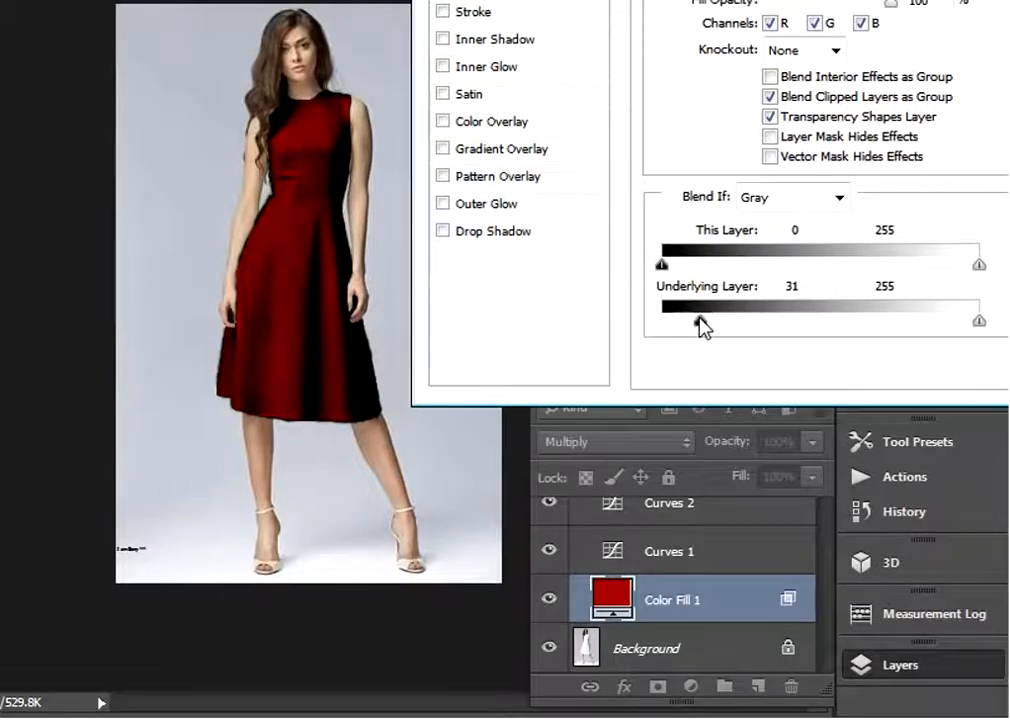
mouse_move(699, 321)
mouse_down()
mouse_move(919, 322)
mouse_move(897, 323)
mouse_up()
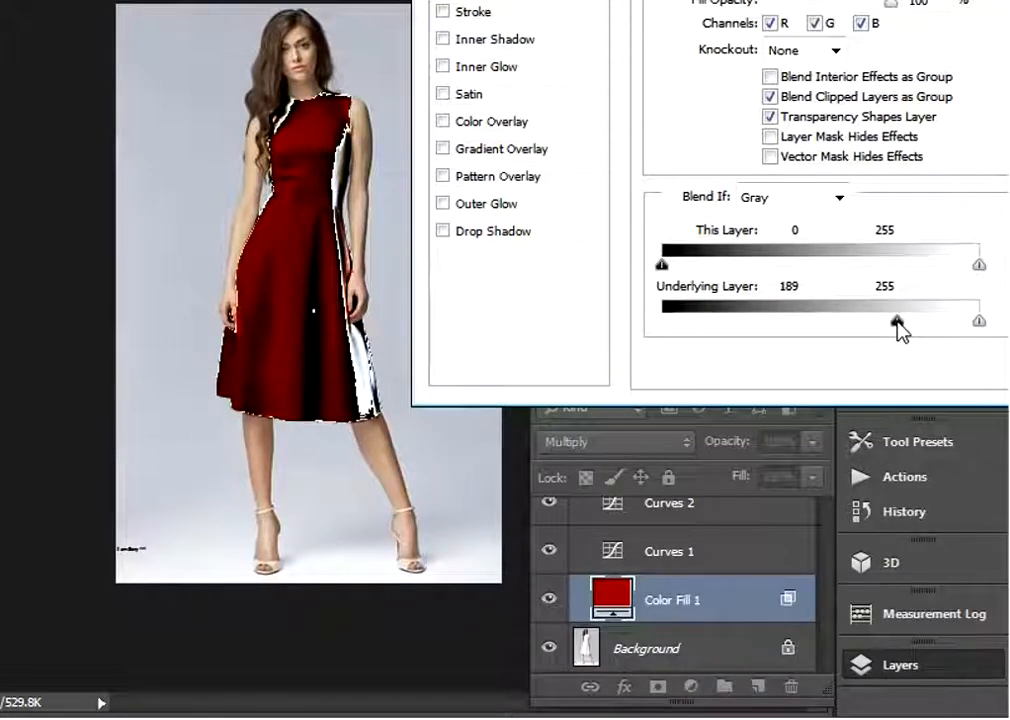
Split Color Fill 1's Underlying Layer black point to 33 / 206 and apply the blending options
drag(897, 321, 703, 329)
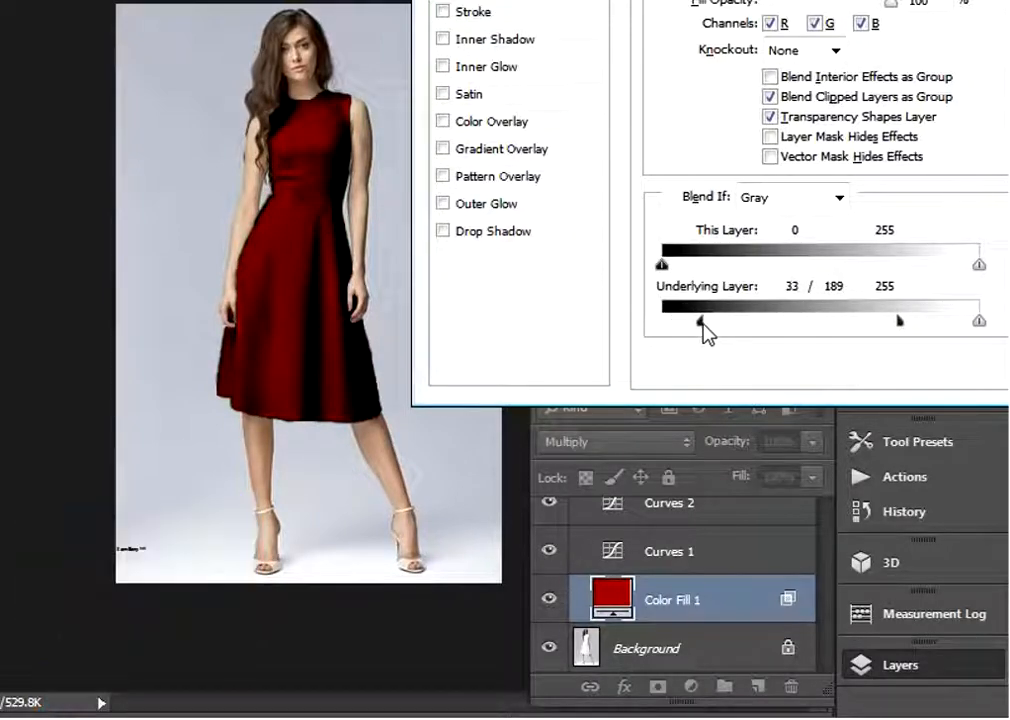
drag(899, 318, 916, 318)
drag(920, 328, 922, 326)
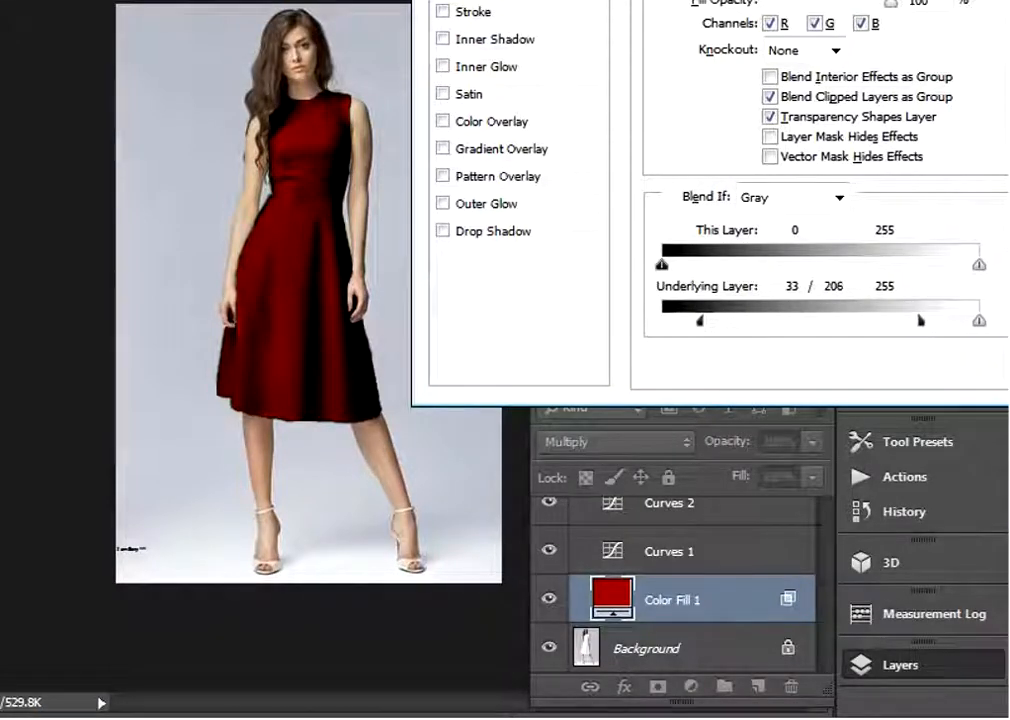
drag(700, 0, 576, 7)
key(Return)
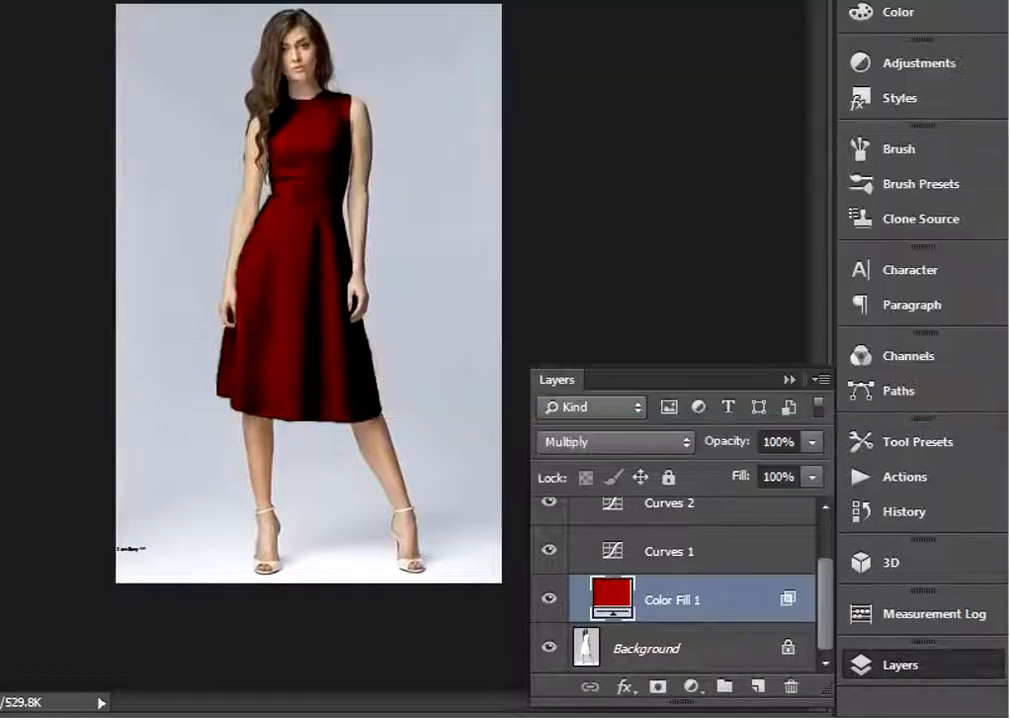
click(788, 381)
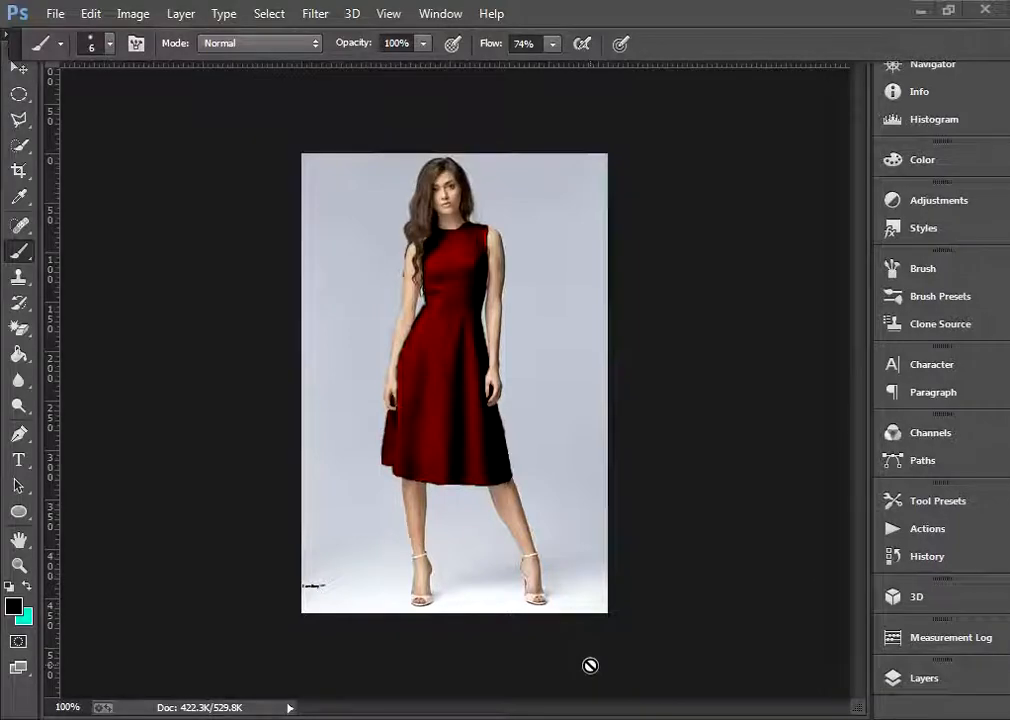
Change the Color Fill 1 color to blue #006699
click(898, 686)
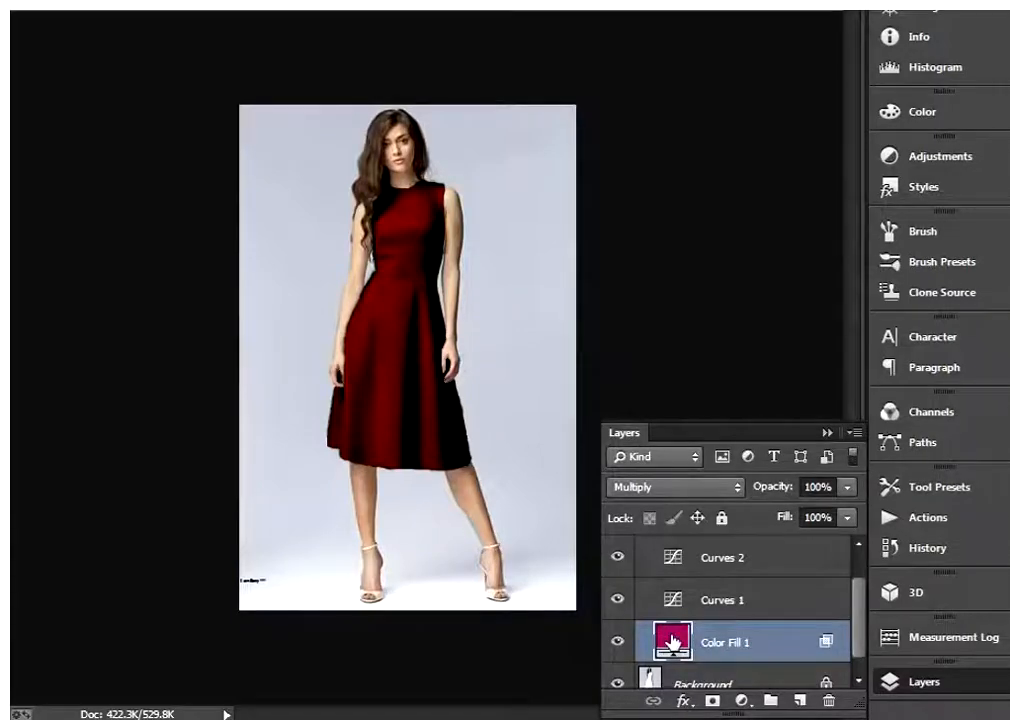
double_click(672, 640)
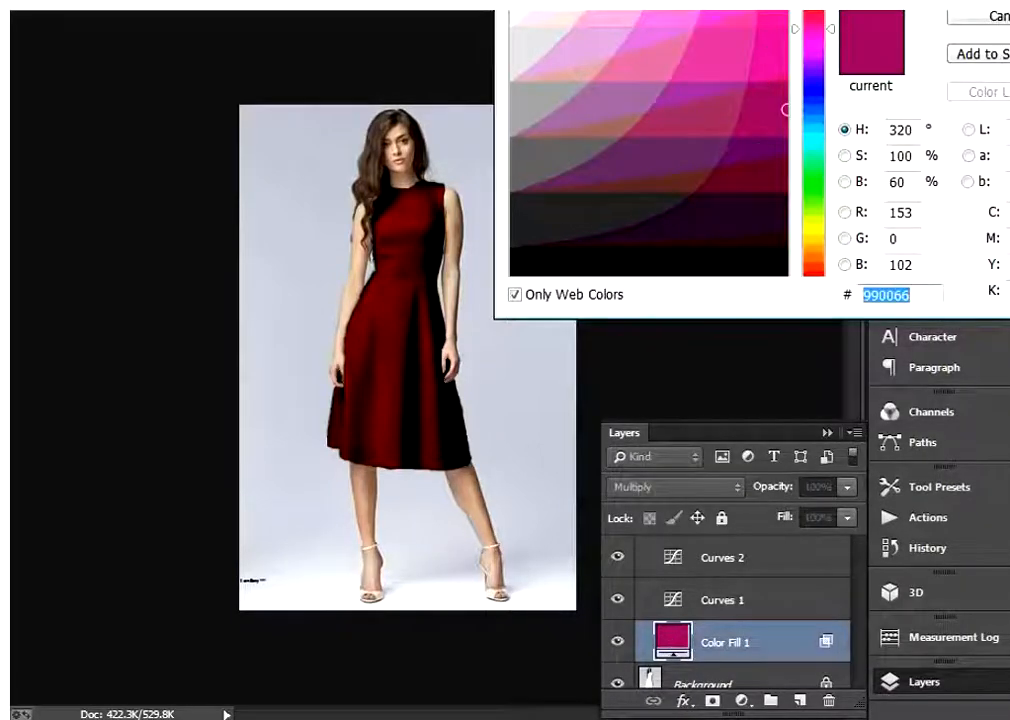
drag(829, 0, 769, 21)
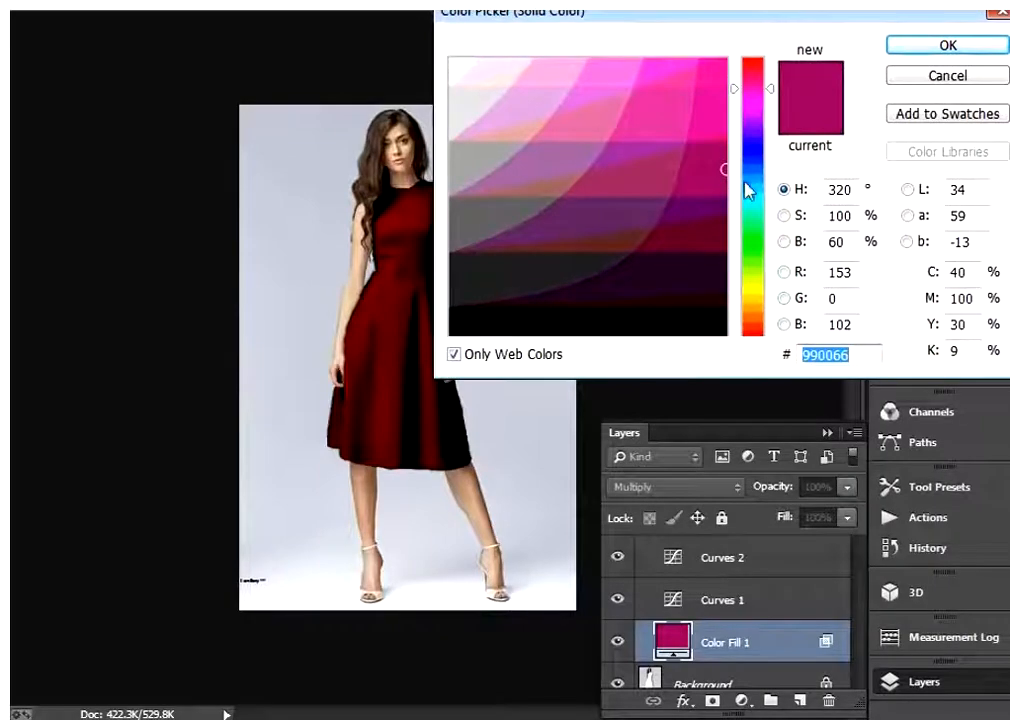
click(714, 139)
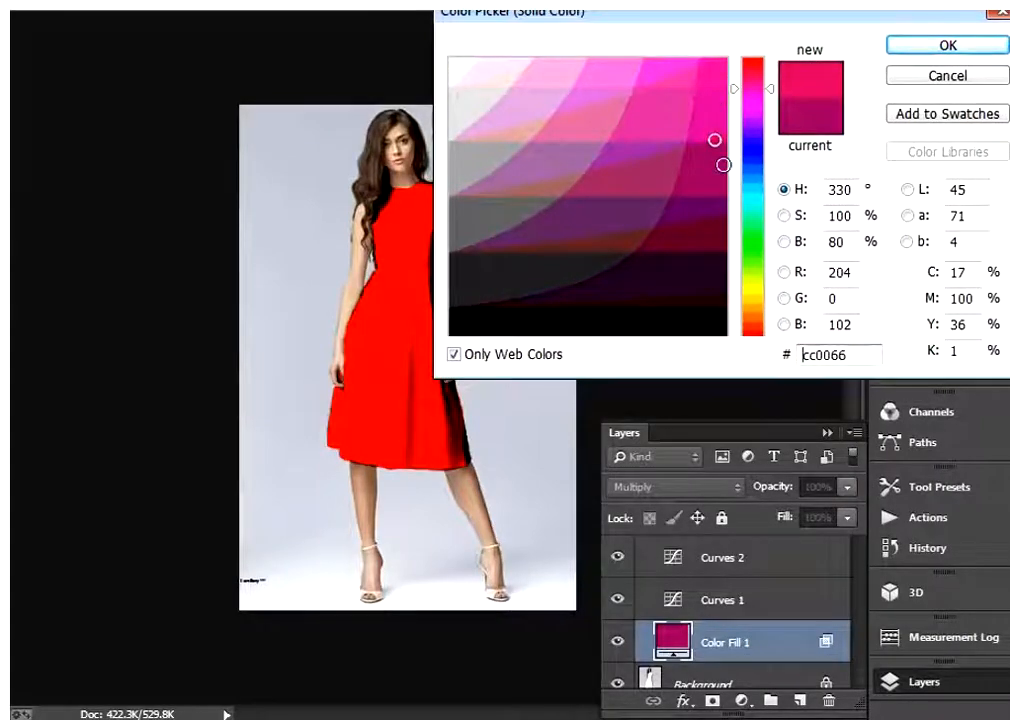
click(723, 165)
click(752, 168)
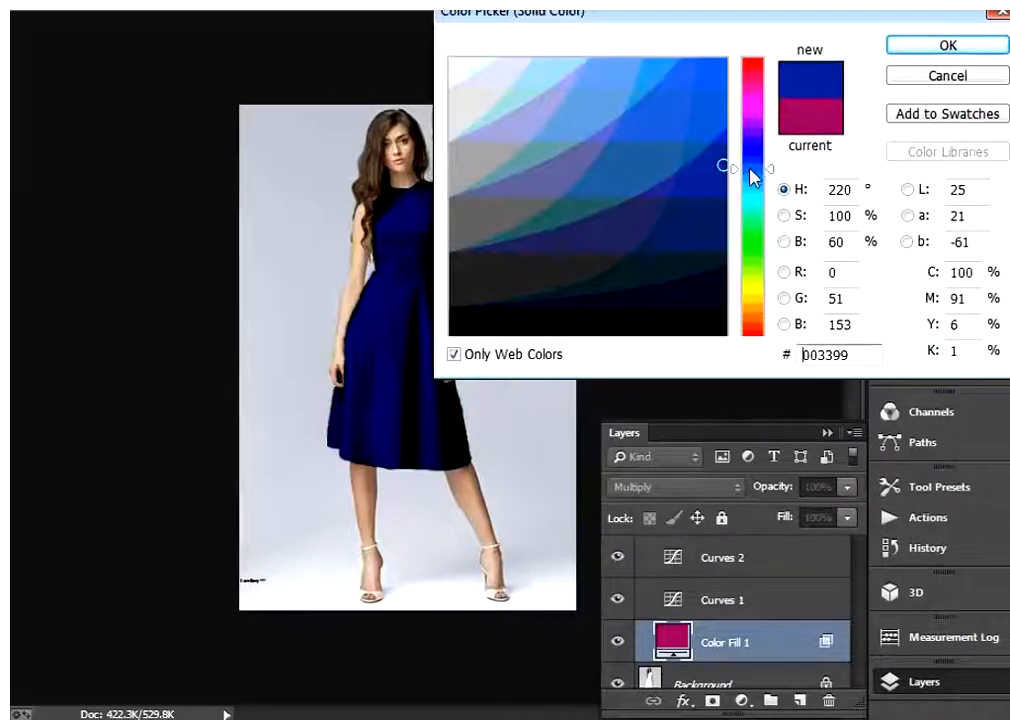
mouse_move(752, 168)
mouse_down()
mouse_move(762, 322)
mouse_move(760, 155)
mouse_move(757, 178)
mouse_up()
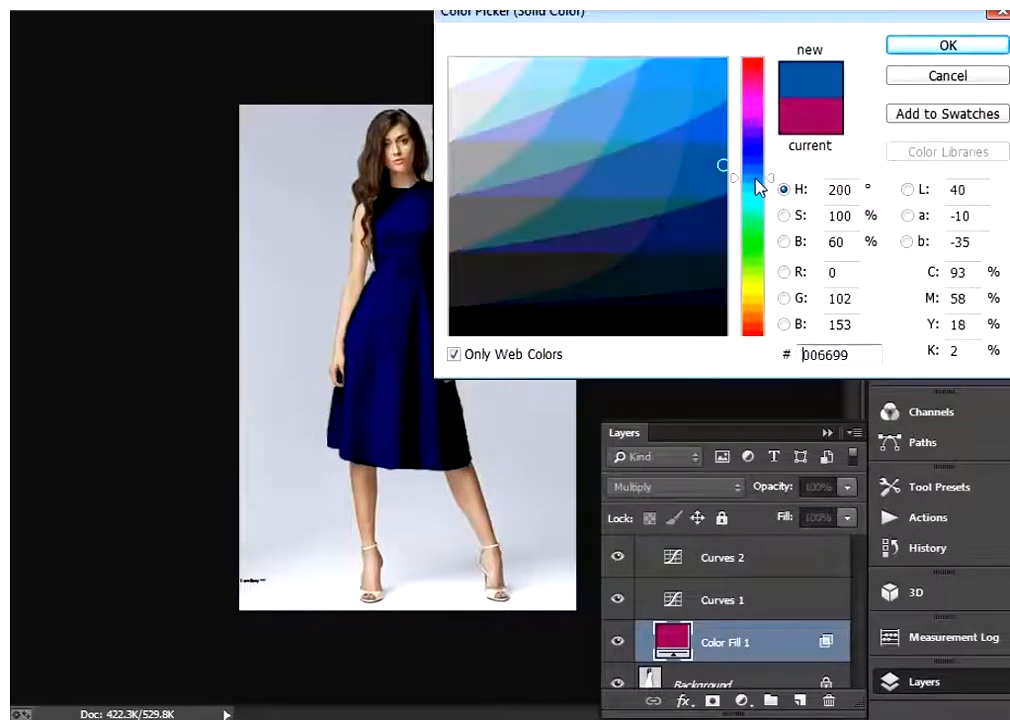
click(915, 50)
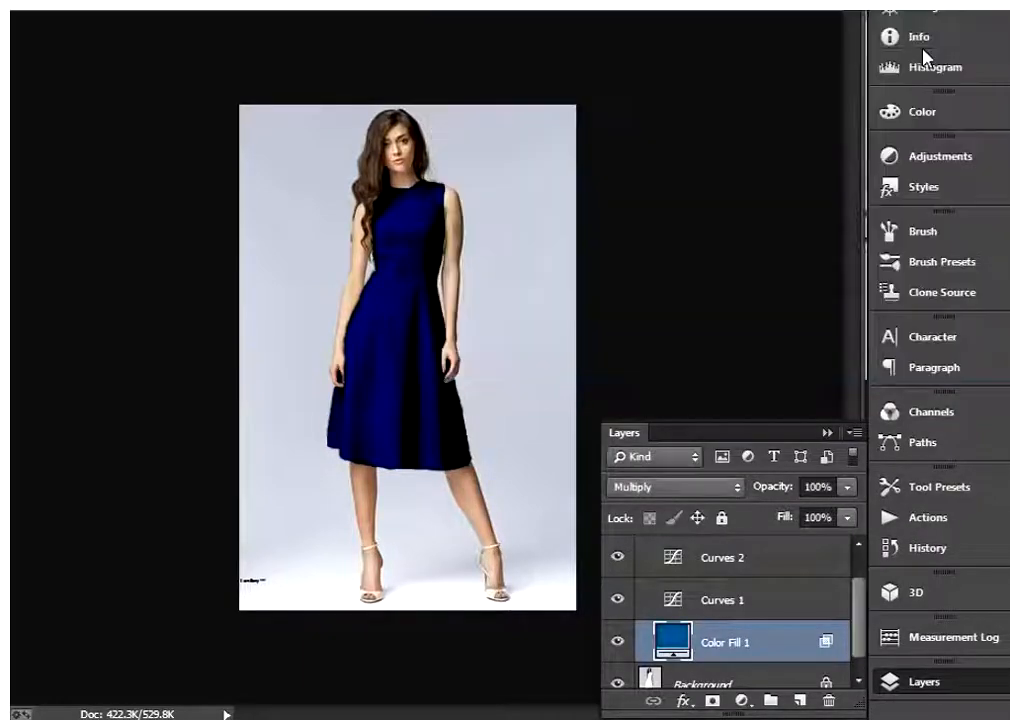
Change the Color Fill 1 color to gray #999999
double_click(674, 645)
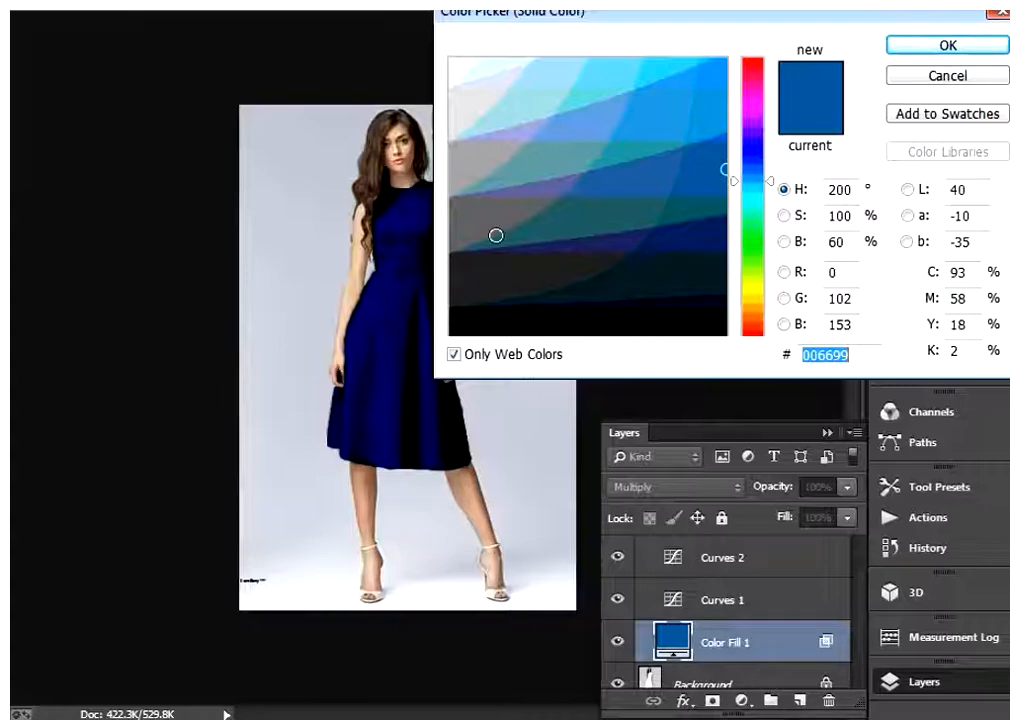
click(474, 215)
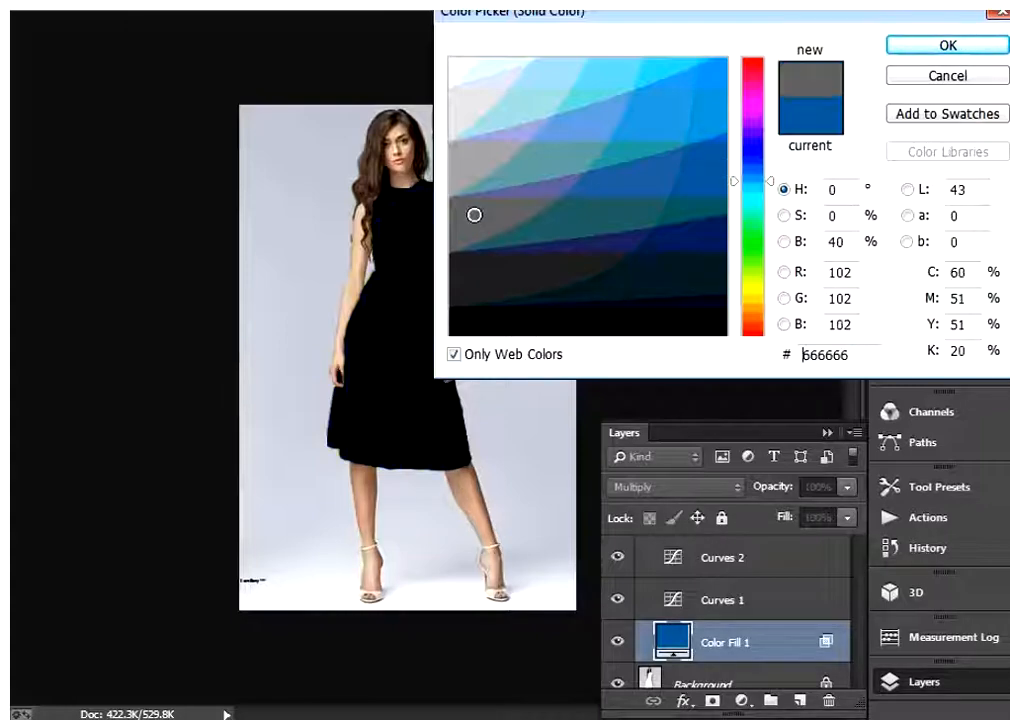
click(457, 162)
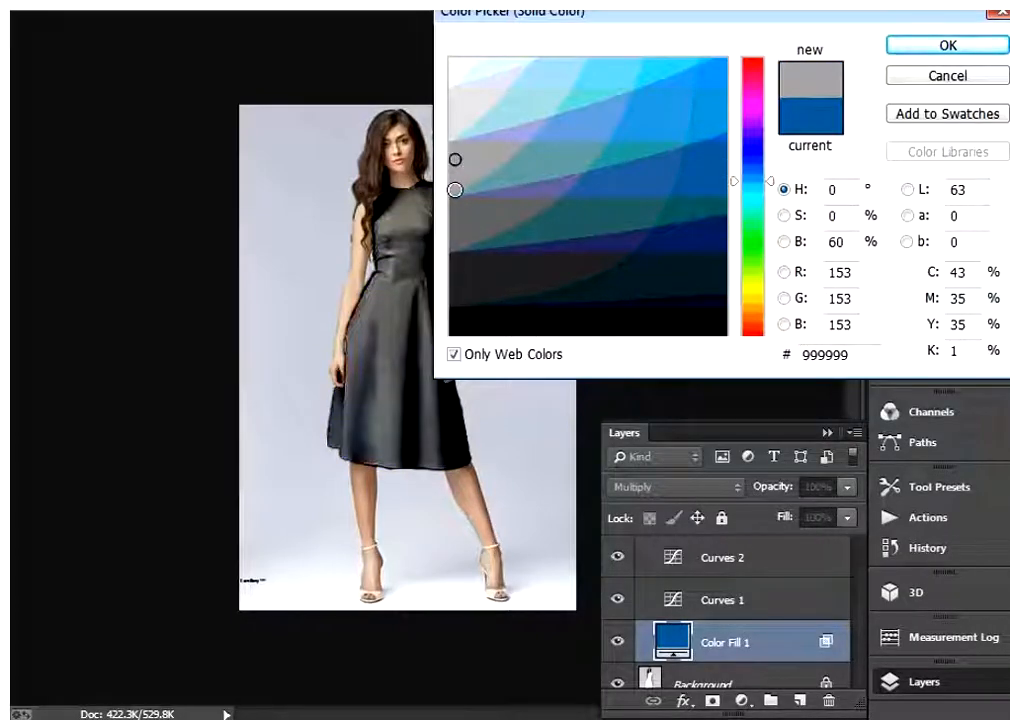
click(455, 189)
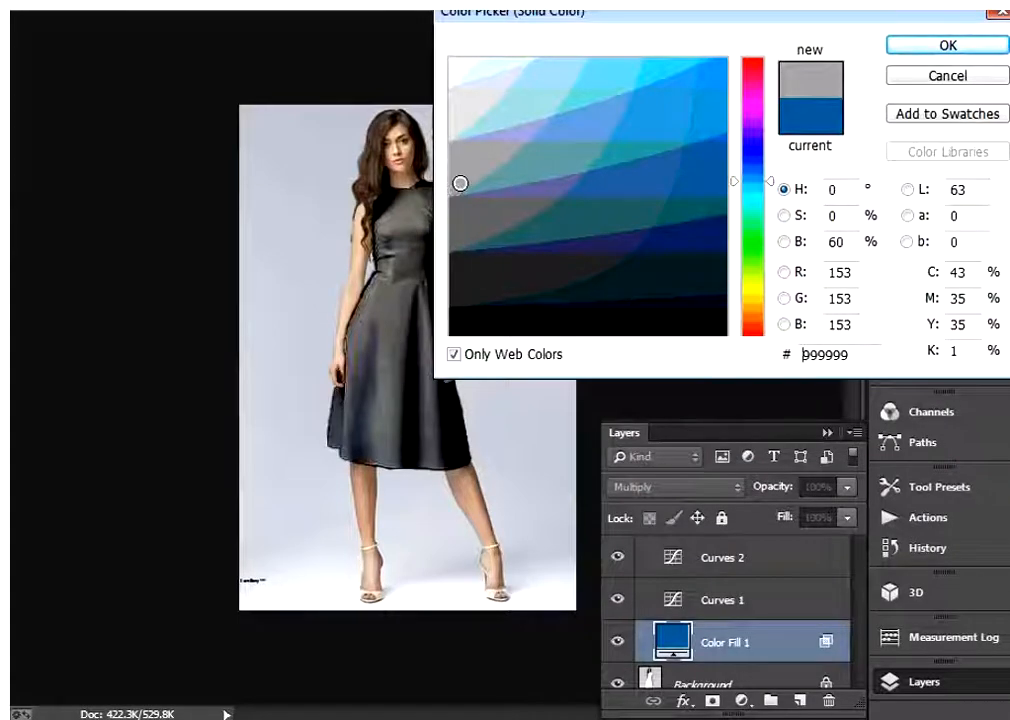
click(955, 45)
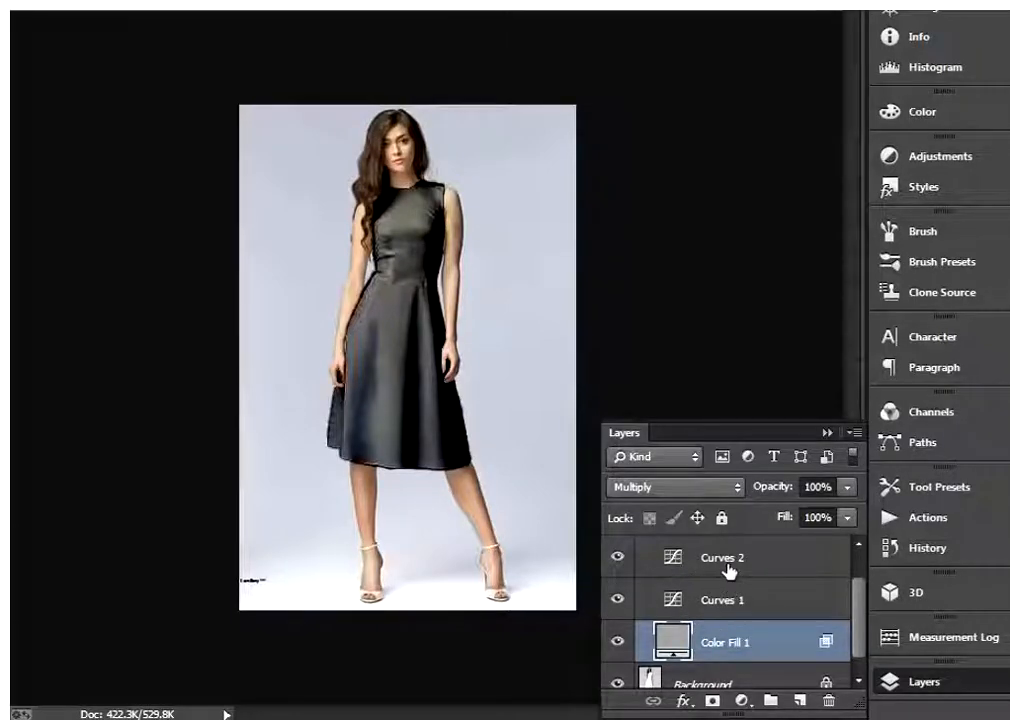
Steepen the Curves 2 RGB curve with points at input 124, output 32 and input 172, output 237
double_click(670, 560)
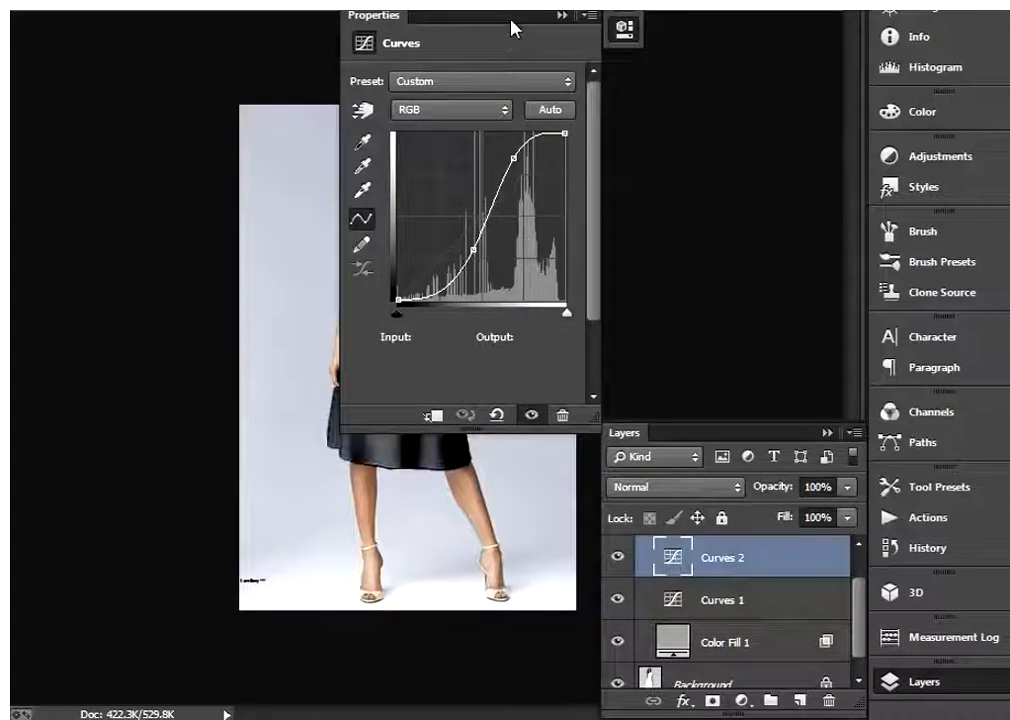
drag(512, 16, 738, 16)
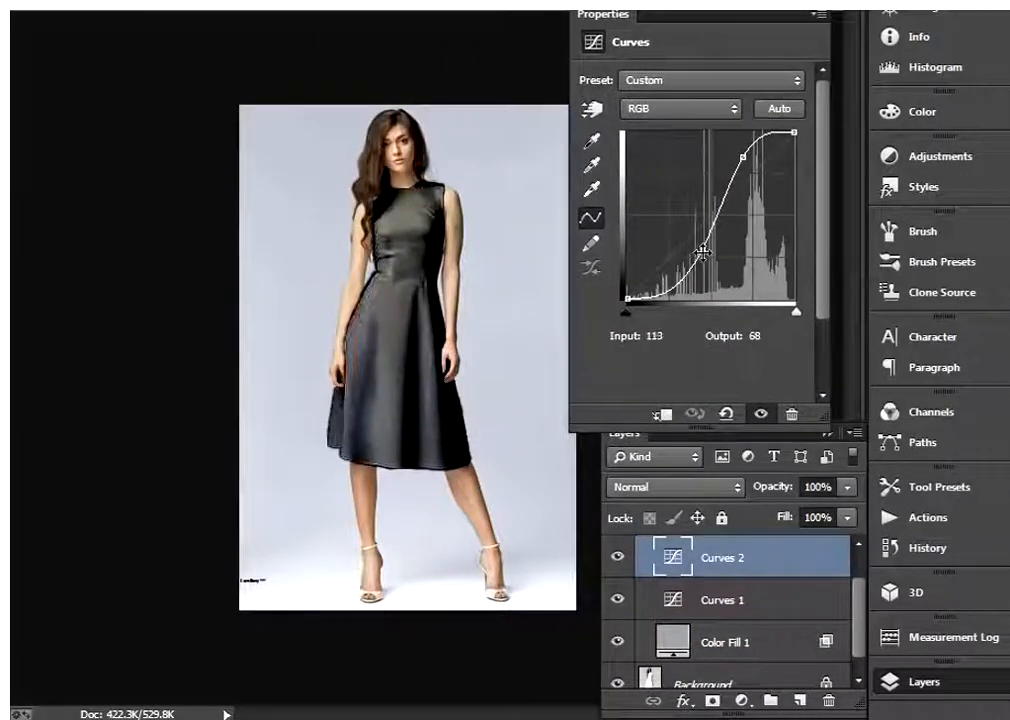
drag(702, 251, 707, 273)
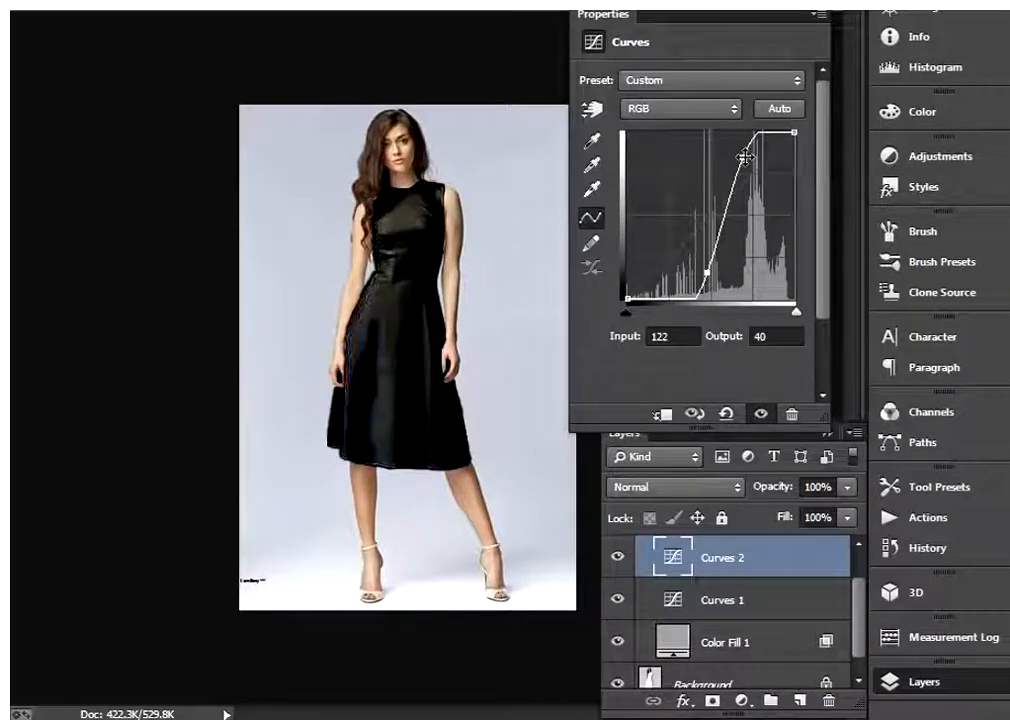
drag(742, 157, 741, 150)
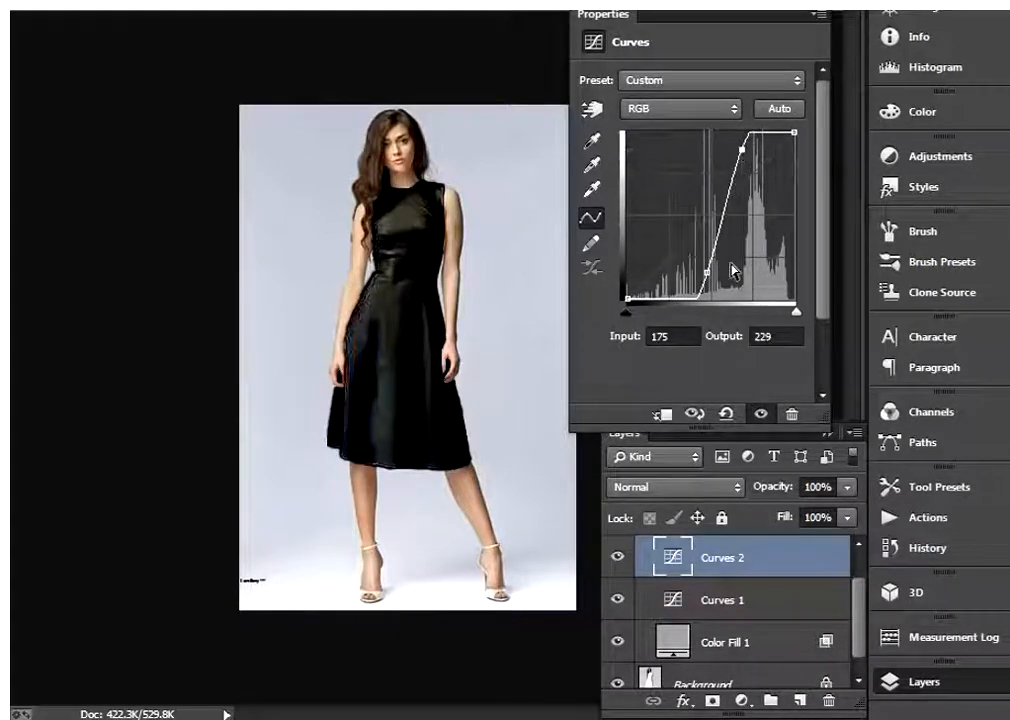
drag(706, 275, 708, 277)
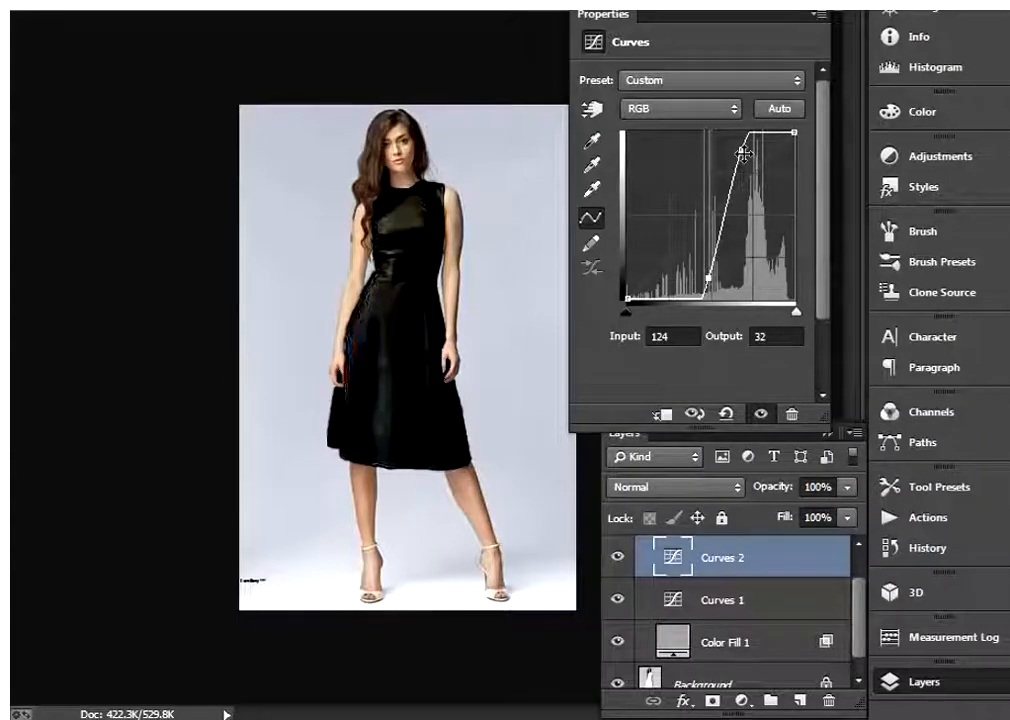
drag(744, 152, 740, 147)
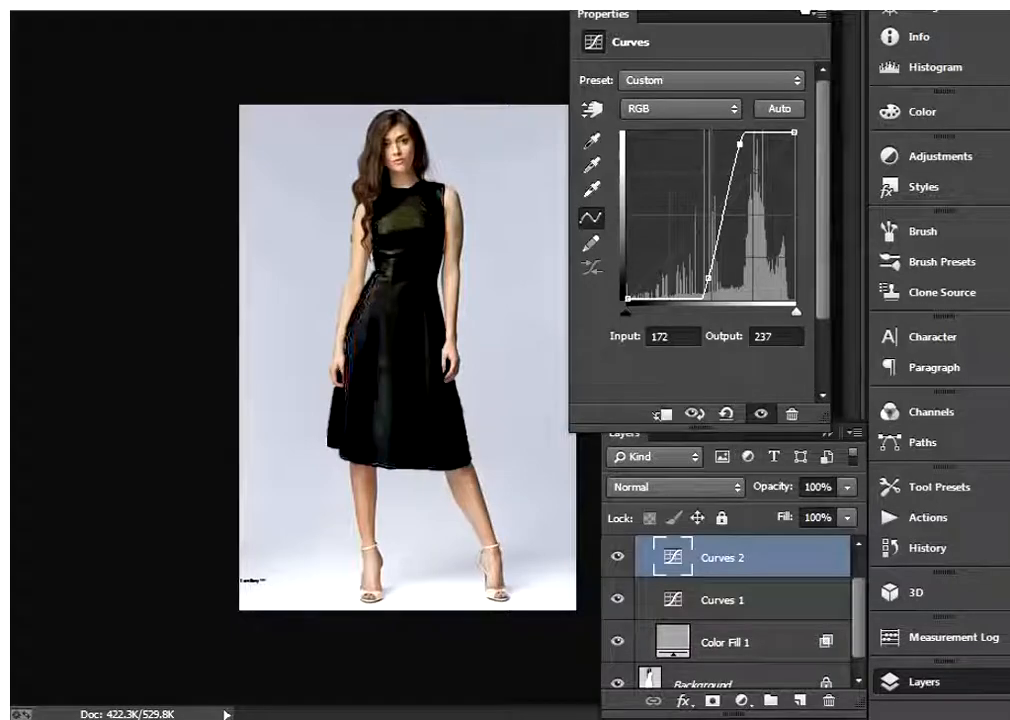
click(804, 12)
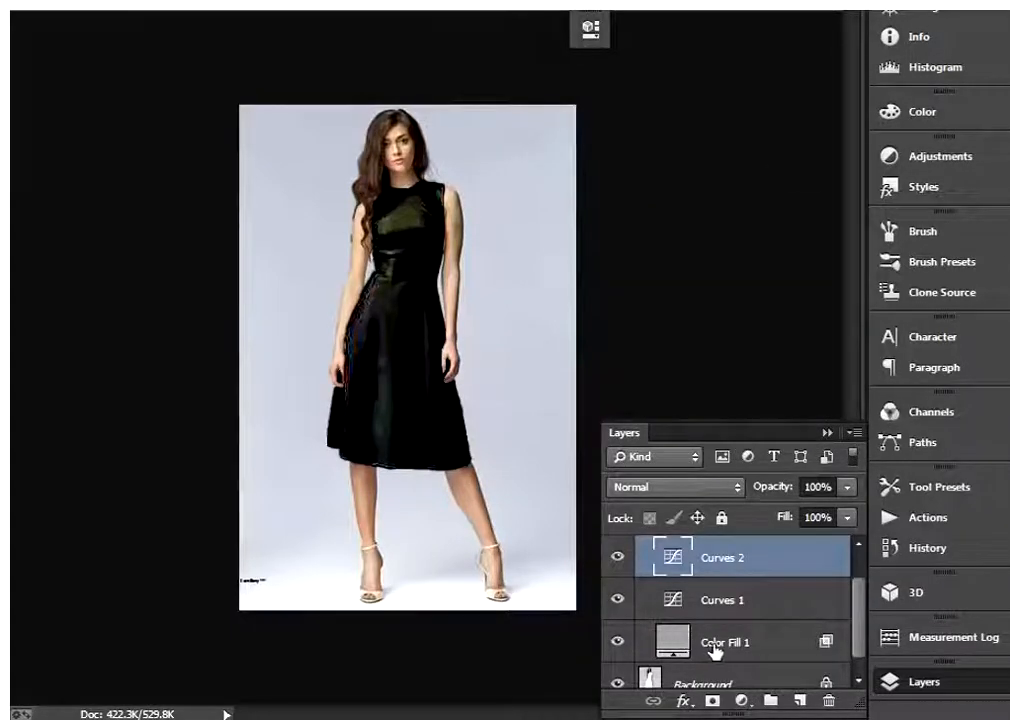
Set the Underlying Layer black point in Color Fill 1's Blend If settings to 40 / 206 and apply it
double_click(796, 650)
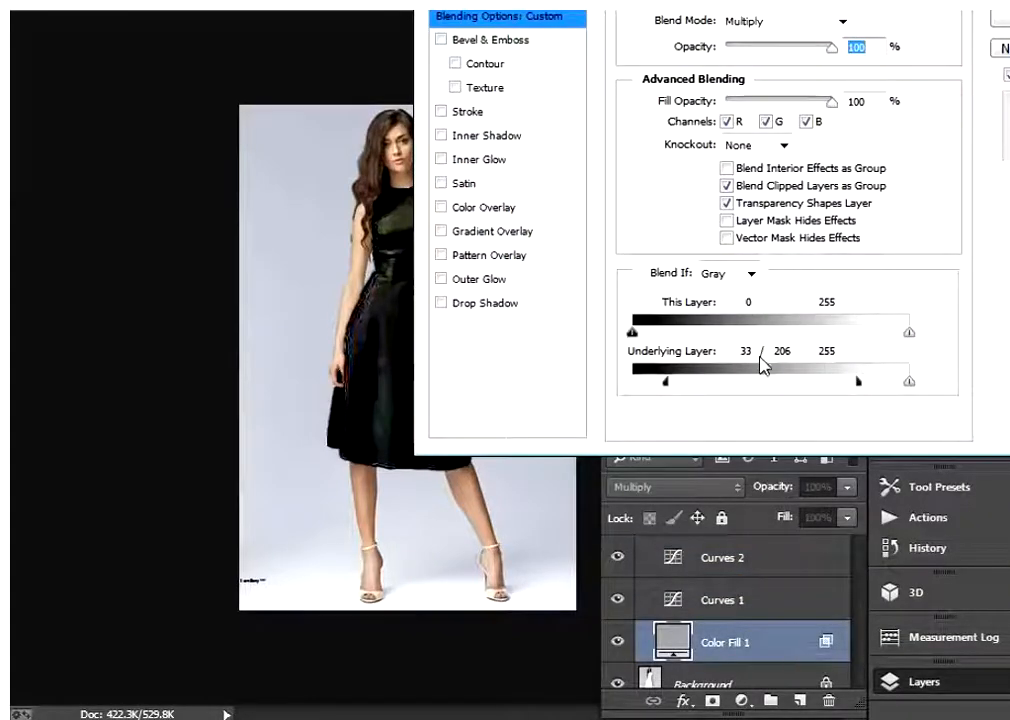
drag(698, 8, 751, 8)
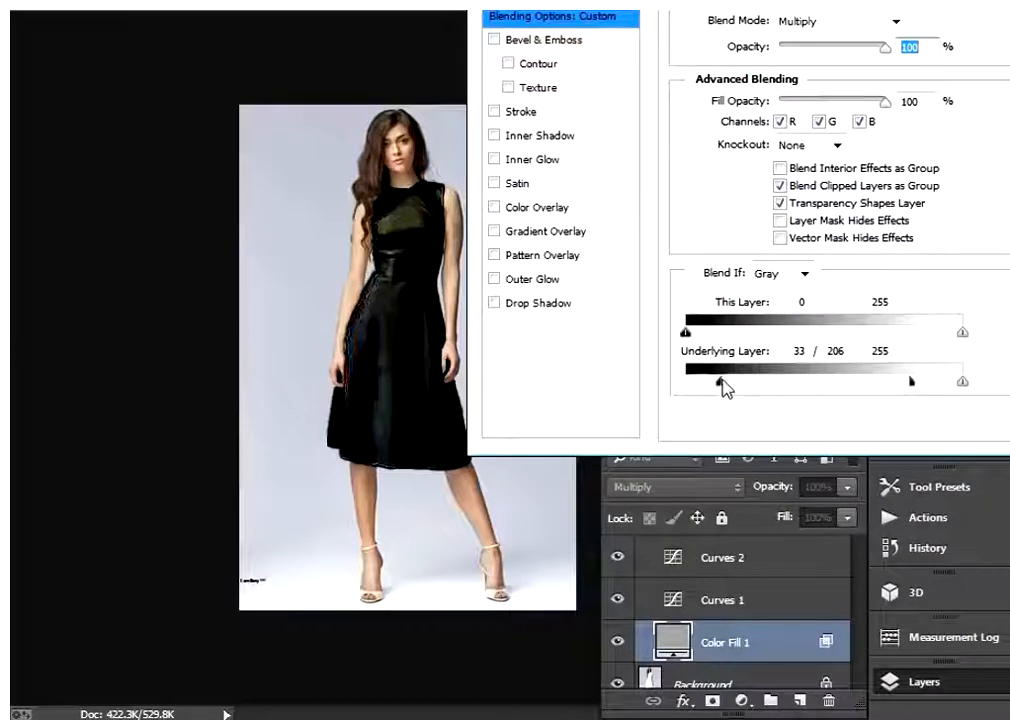
mouse_move(720, 380)
mouse_down()
mouse_move(743, 380)
mouse_move(720, 385)
mouse_move(730, 385)
mouse_up()
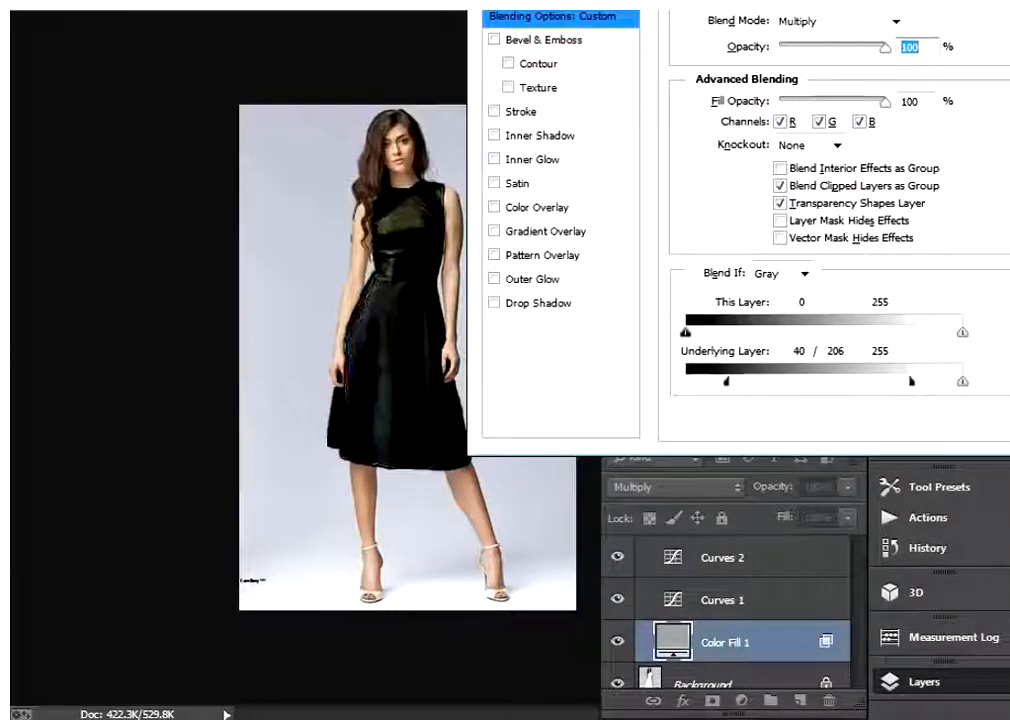
drag(800, 3, 626, 4)
click(918, 1)
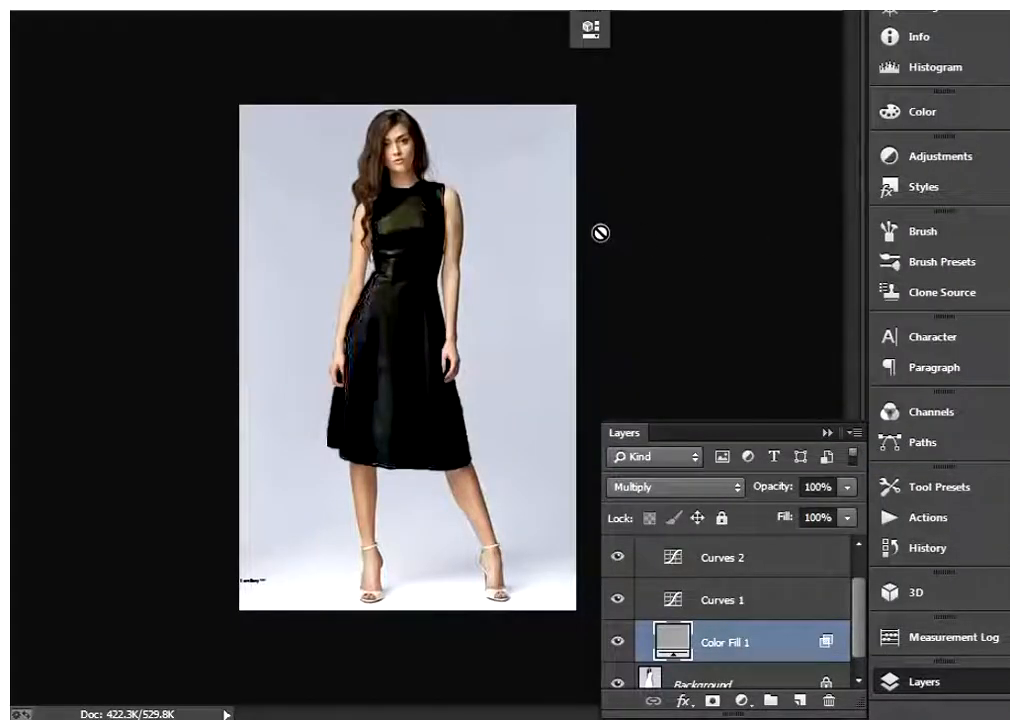
key(ctrl+minus)
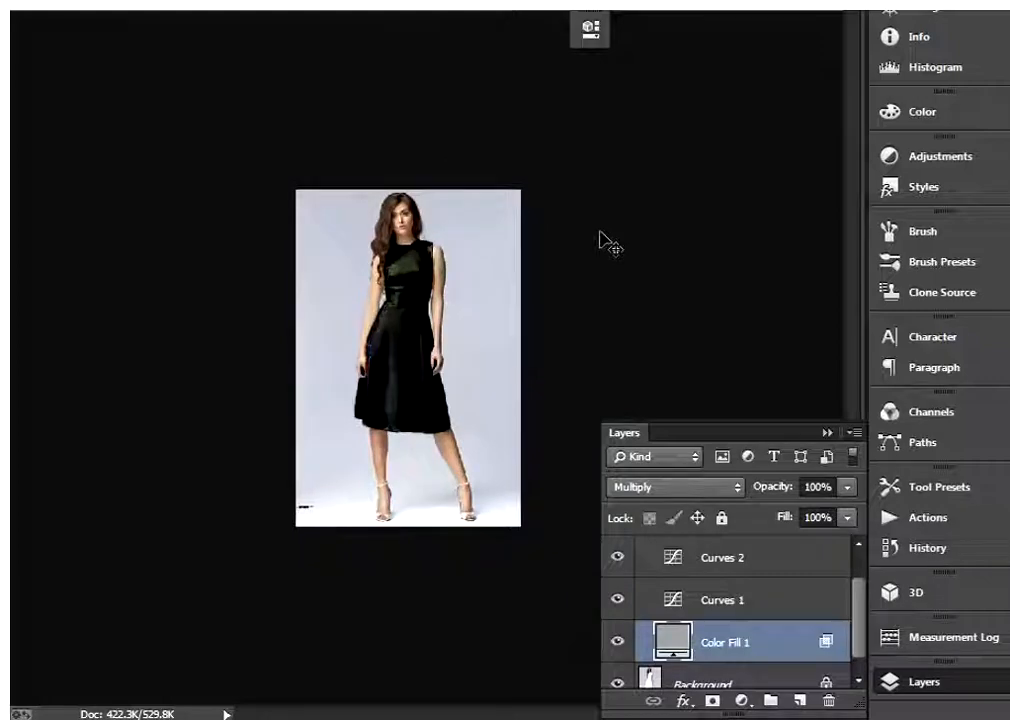